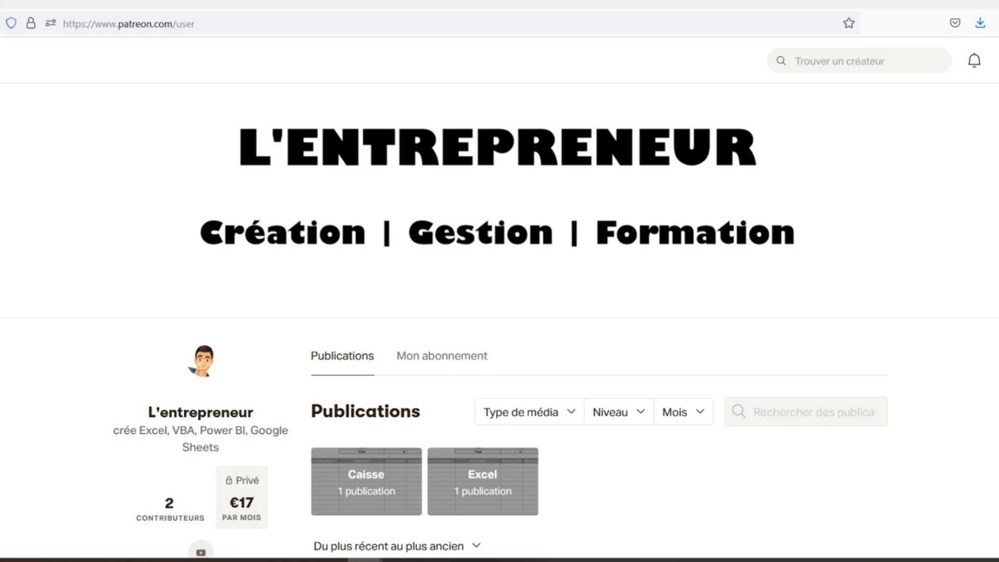
# - Look through the creator's Patreon publications, including the Feuilles de caisse post and its caisse.xlsx attachment
pyautogui.scroll(-3, 499, 313)
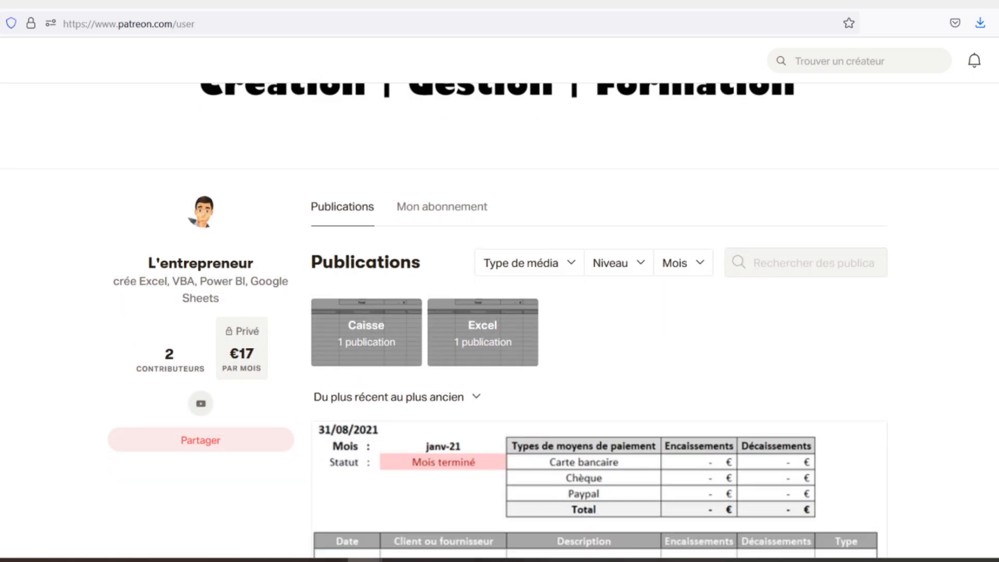
pyautogui.scroll(-3, 500, 312)
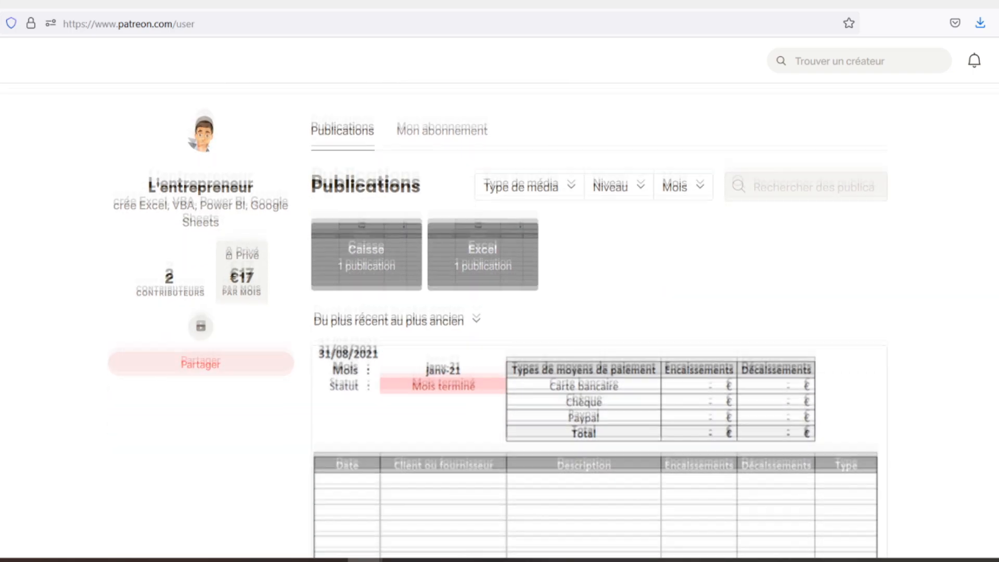
pyautogui.scroll(-2, 500, 312)
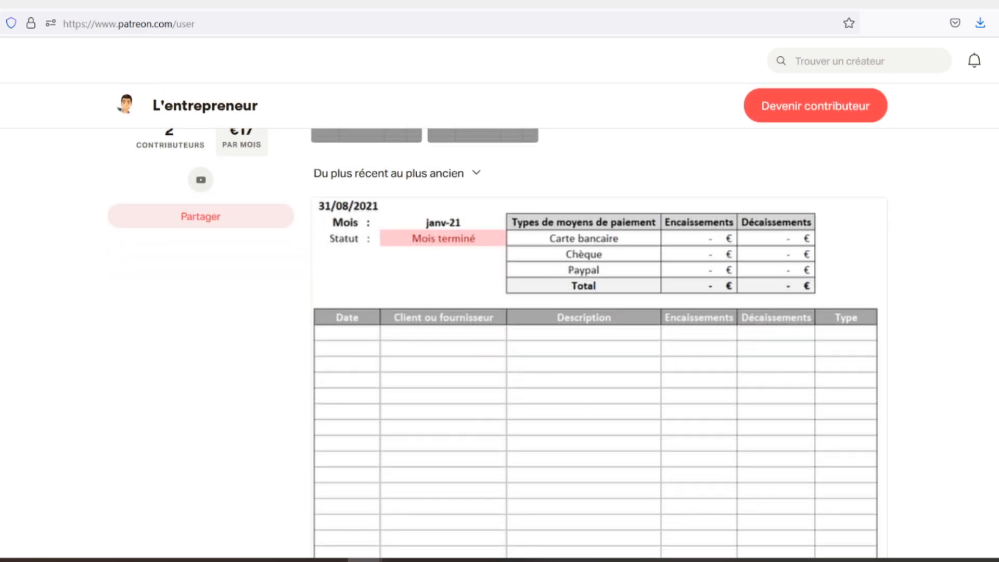
pyautogui.scroll(-2, 500, 312)
pyautogui.scroll(-2, 500, 312)
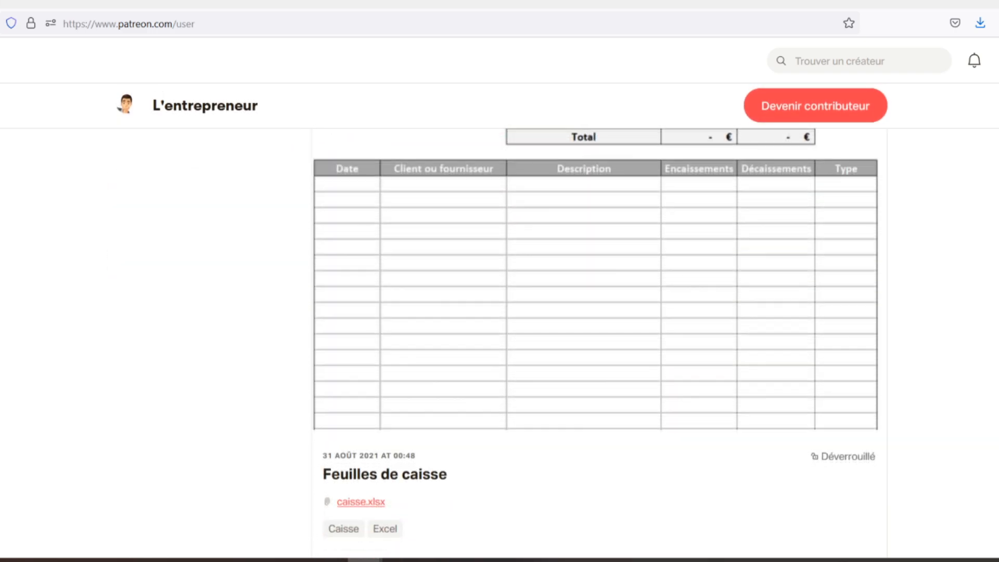
pyautogui.scroll(-2, 499, 312)
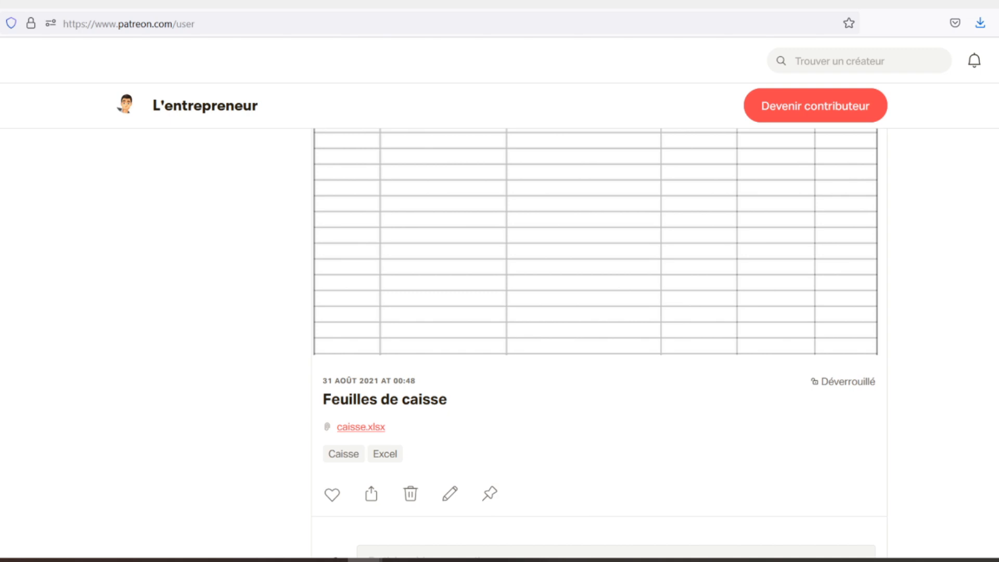
pyautogui.scroll(-2, 500, 312)
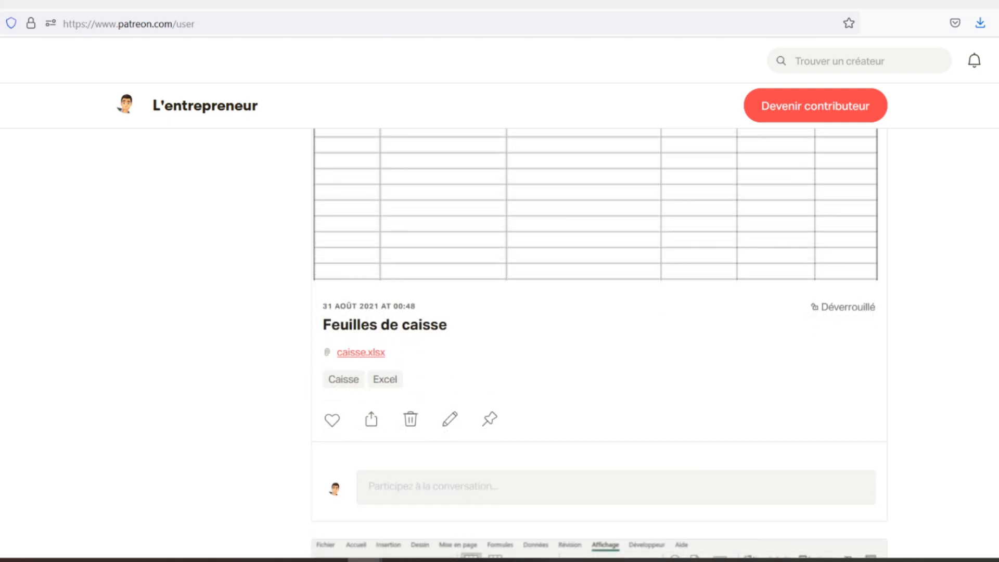
pyautogui.scroll(-2, 499, 312)
pyautogui.scroll(-2, 500, 313)
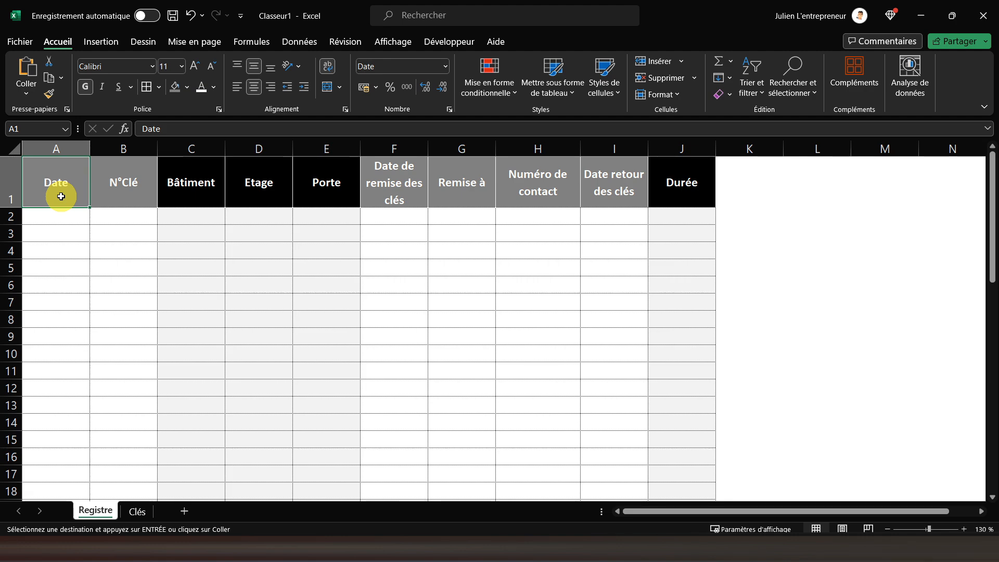
# - In the Excel workbook, examine the key list on the Clés sheet, including its Bâtiment, Etage and Porte columns
pyautogui.click(137, 511)
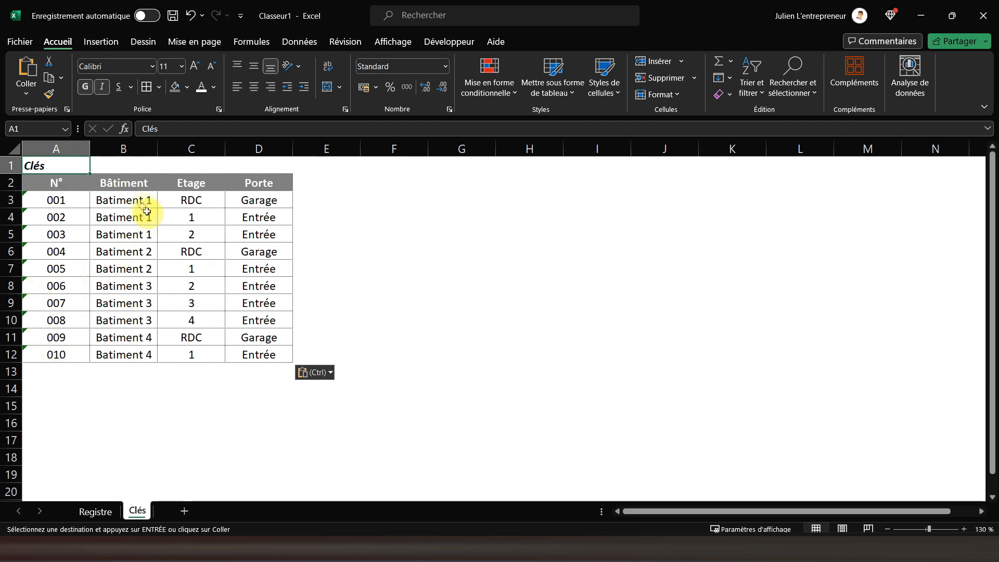
pyautogui.moveTo(134, 197); pyautogui.dragTo(125, 354)
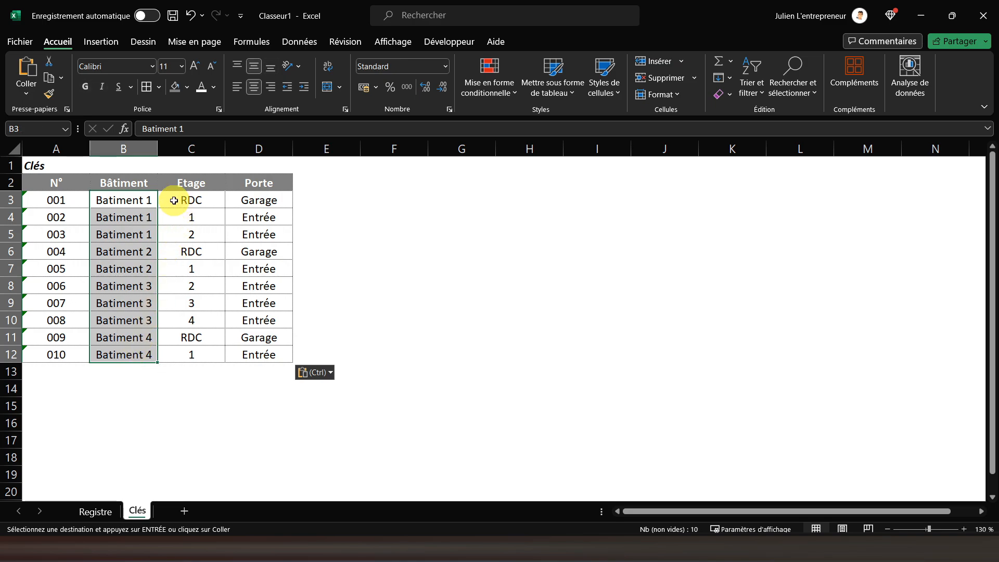
pyautogui.moveTo(174, 200); pyautogui.dragTo(162, 235)
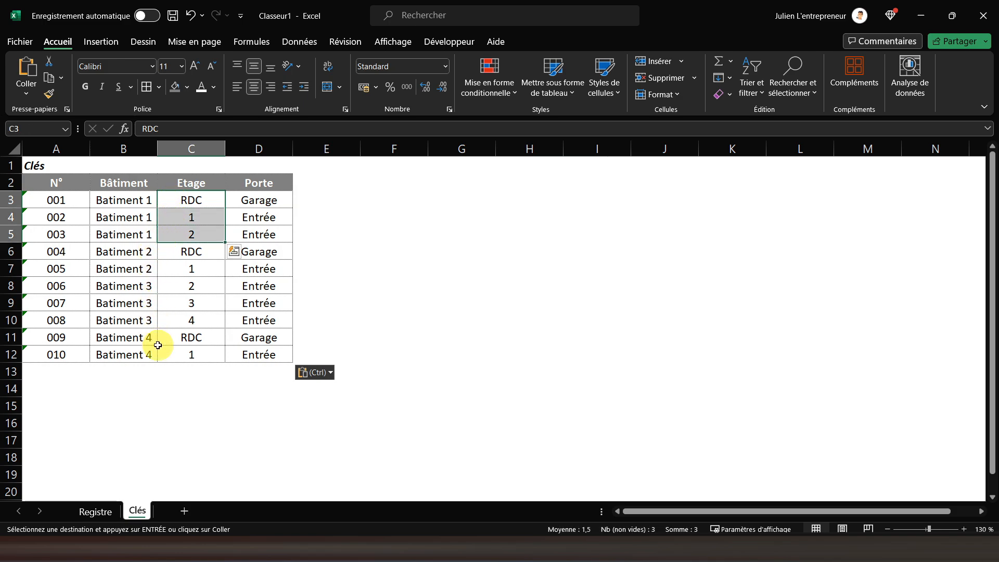
pyautogui.click(261, 201)
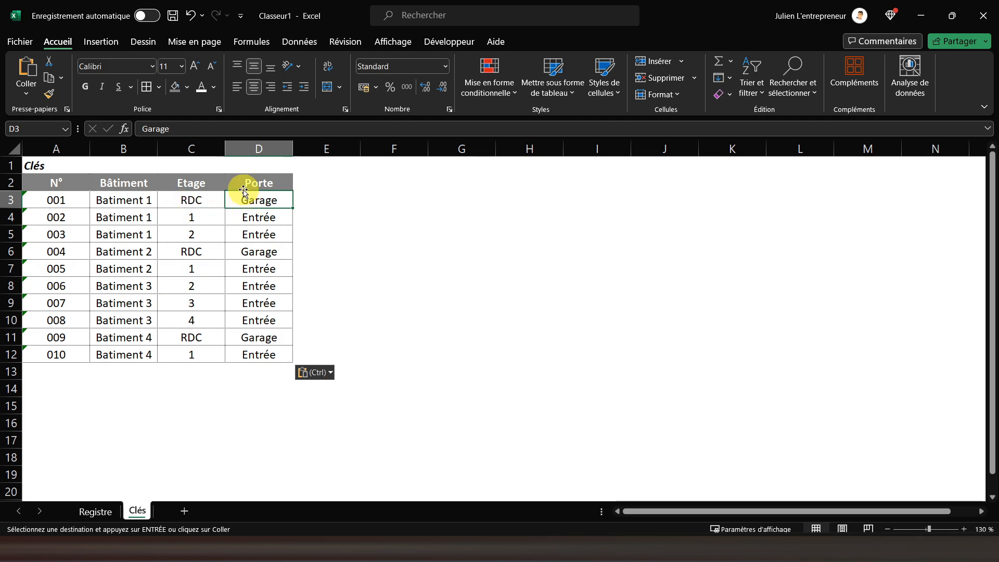
pyautogui.click(49, 162)
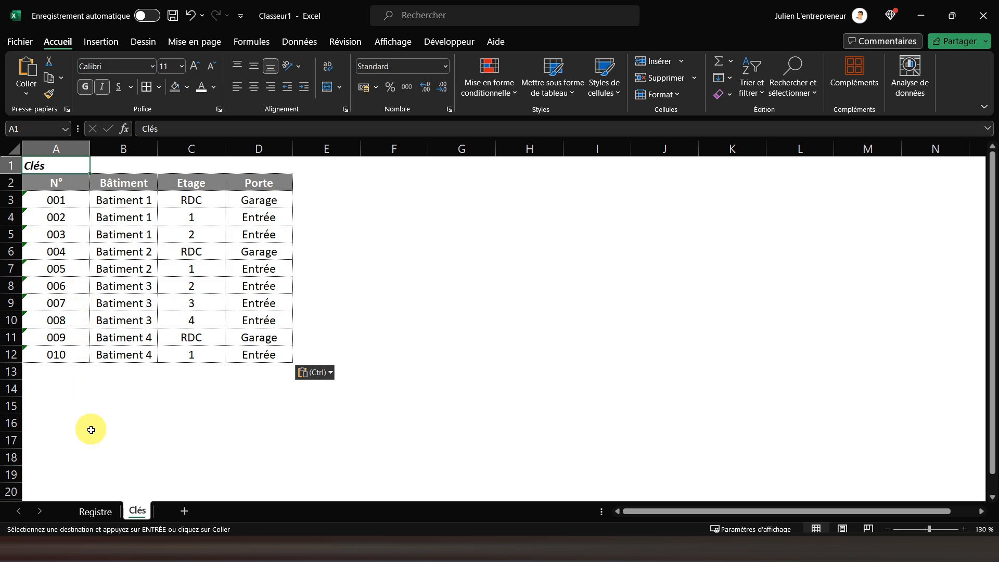
# - Enter the date 01/09/2024 in cell A2 of the Registre sheet
pyautogui.click(94, 509)
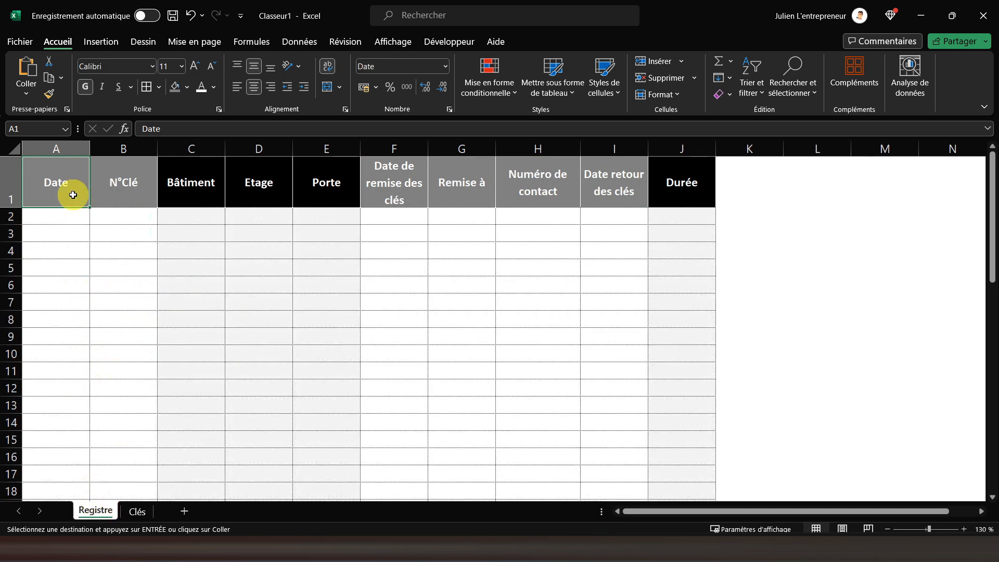
pyautogui.click(61, 221)
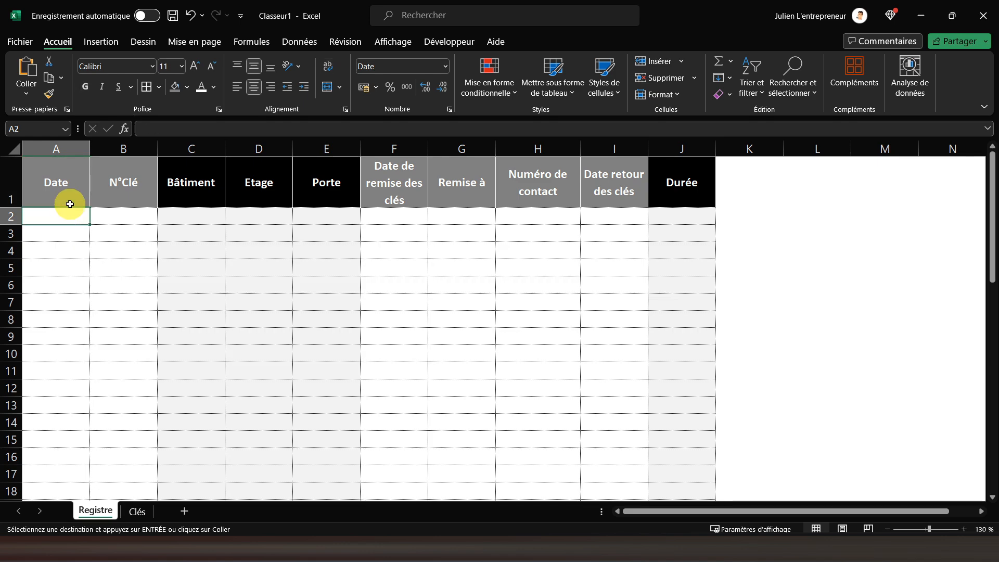
pyautogui.write('01/09')
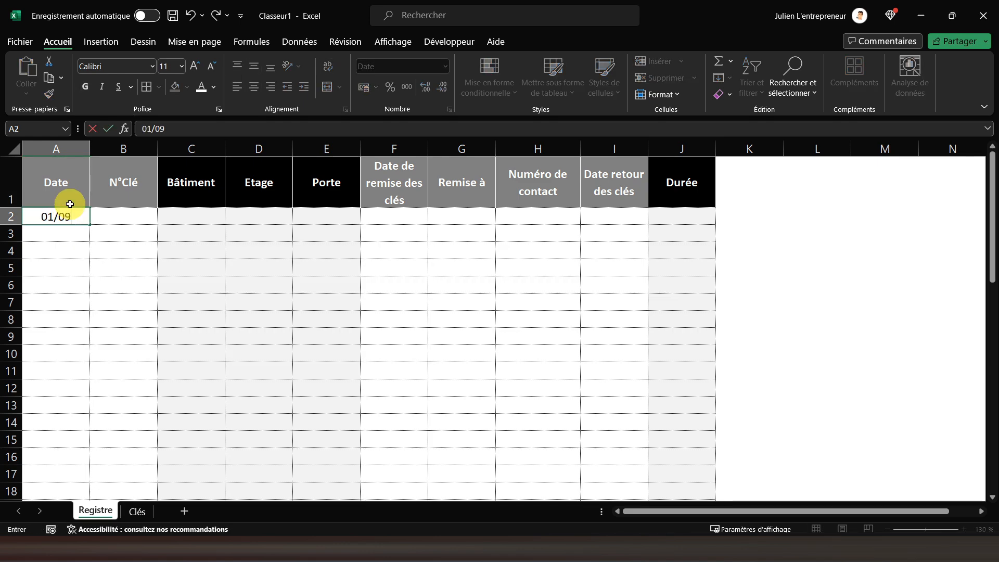
pyautogui.write('/2024')
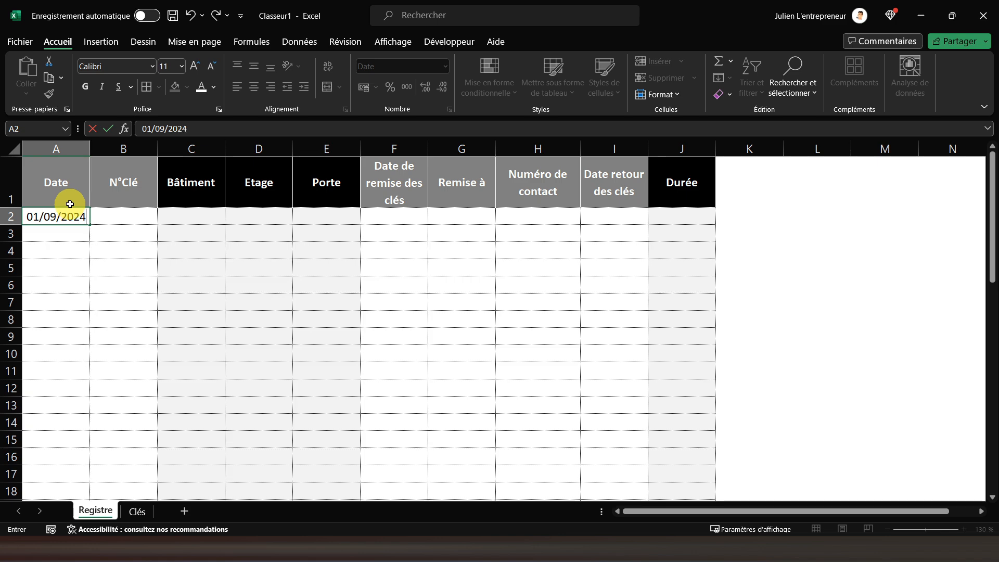
pyautogui.press('Return')
# - Start a data validation rule of type Liste for the N°Clé cells of the Registre sheet, from B2 down
pyautogui.click(104, 217)
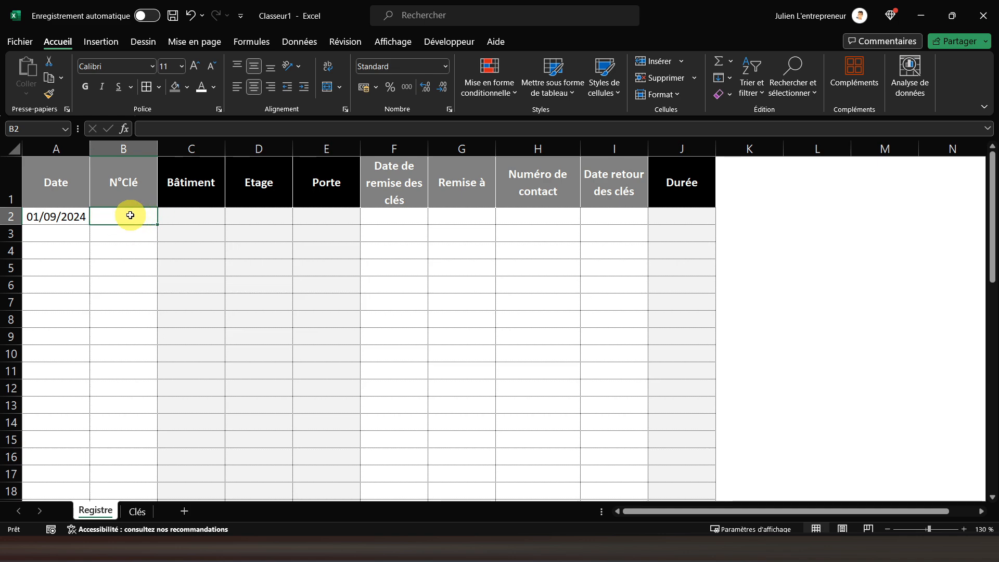
pyautogui.click(137, 511)
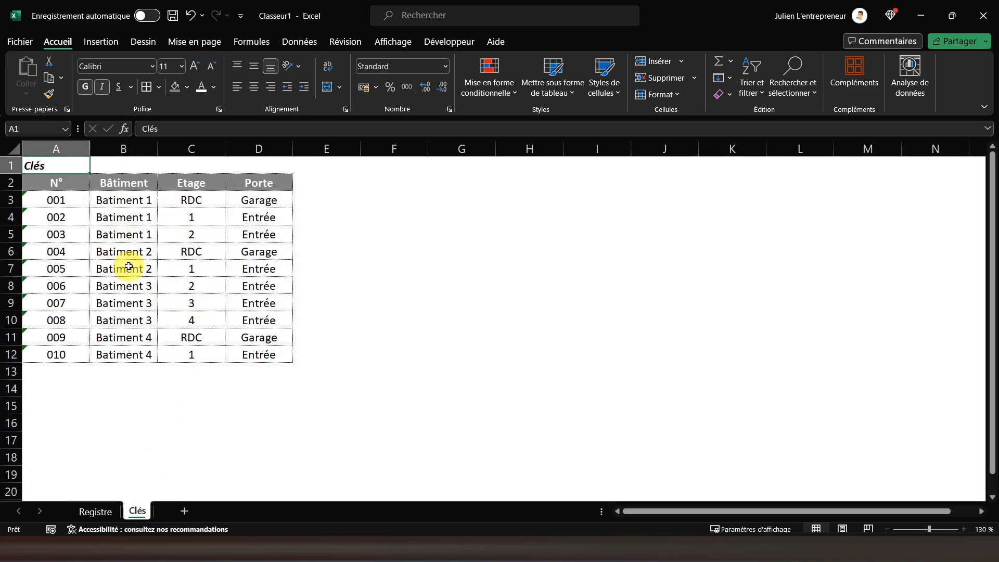
pyautogui.click(97, 511)
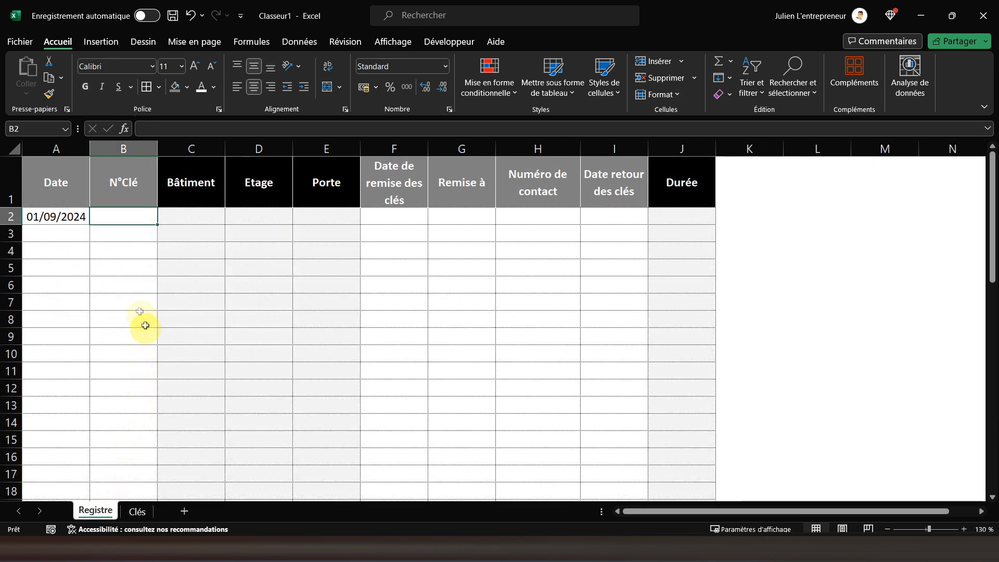
pyautogui.moveTo(123, 214); pyautogui.dragTo(117, 458)
pyautogui.scroll(11, 117, 458)
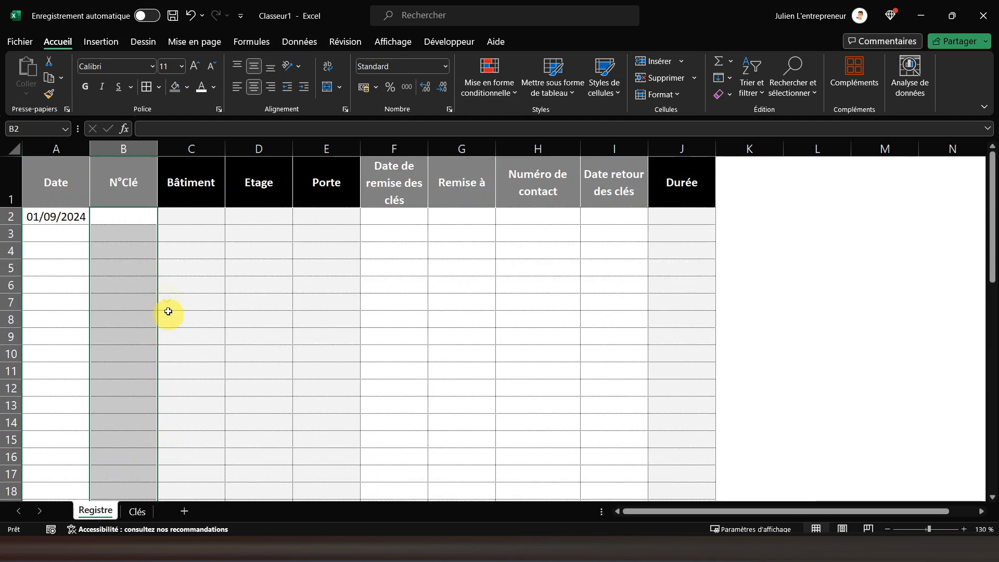
pyautogui.click(300, 46)
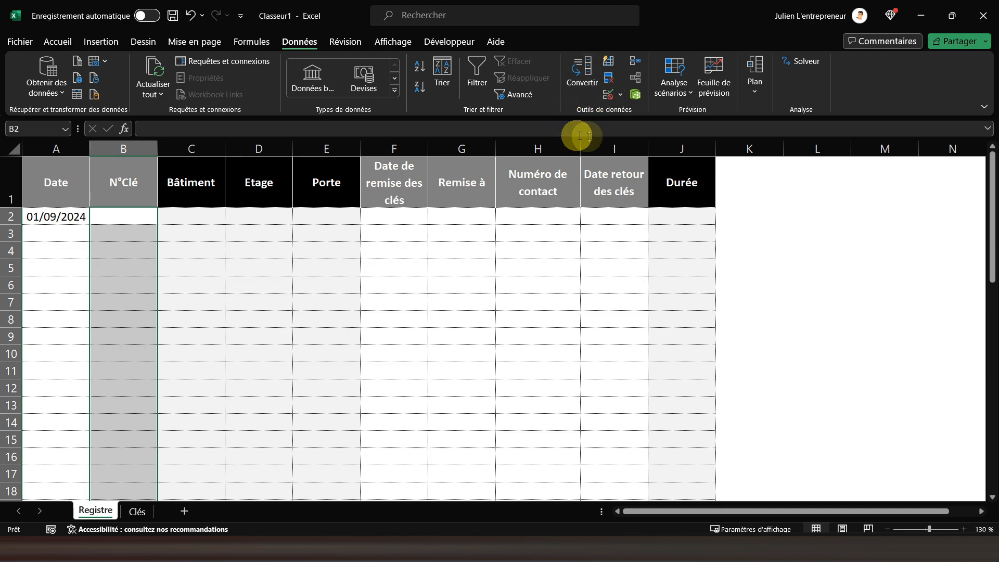
pyautogui.click(609, 97)
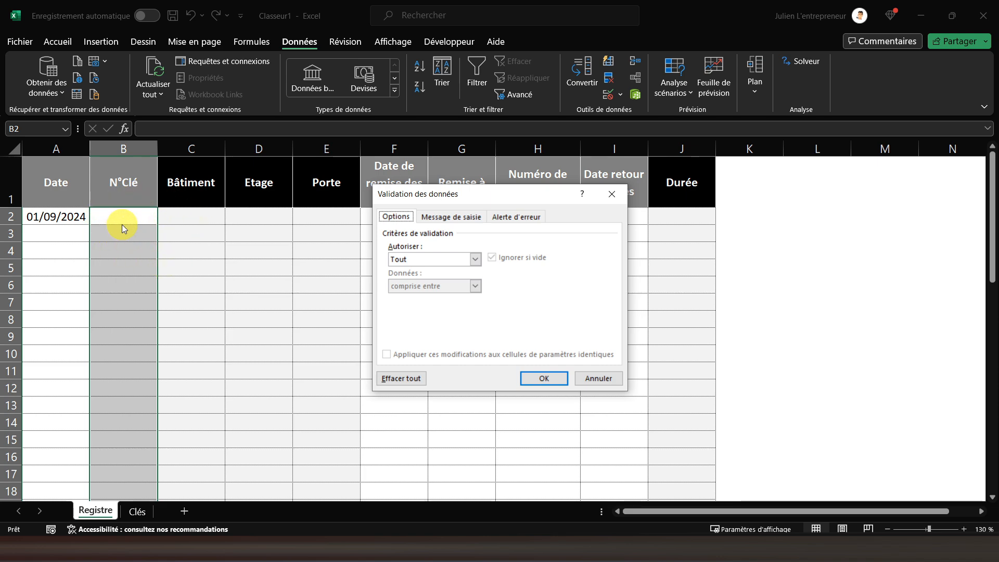
pyautogui.click(459, 259)
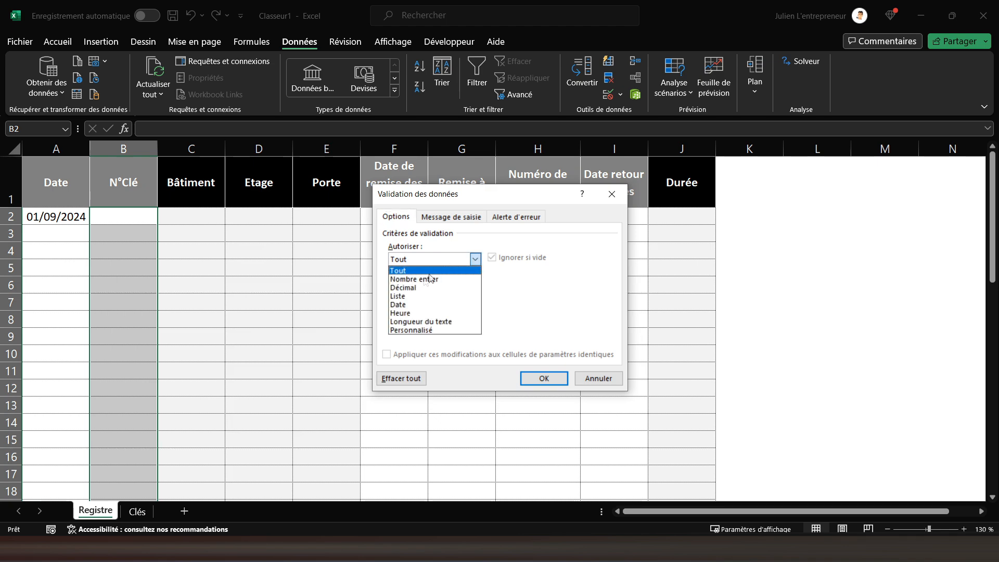
pyautogui.click(413, 296)
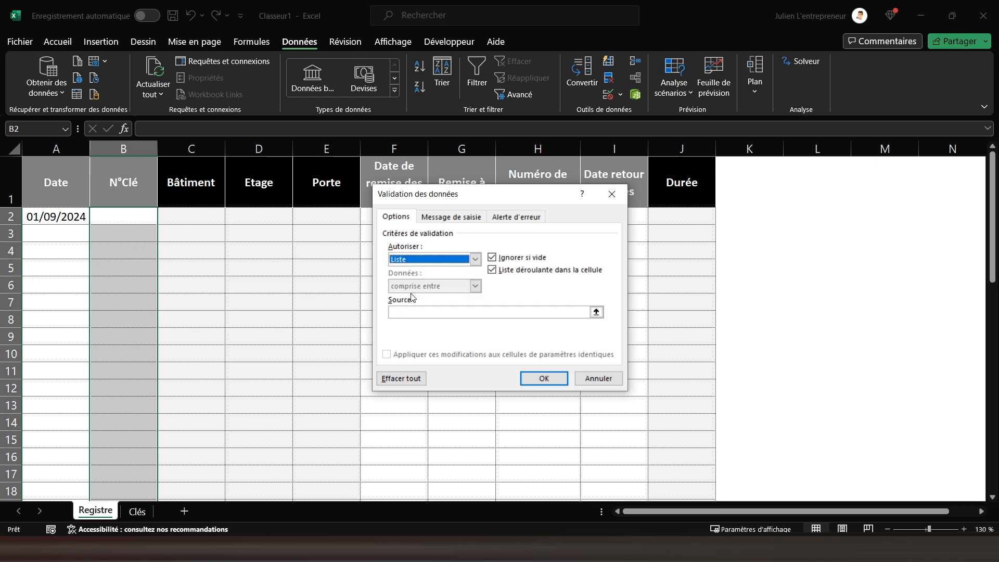
# - Set the validation list's source to the key numbers in =Clés!$A$3:$A$12 and apply the rule
pyautogui.click(413, 312)
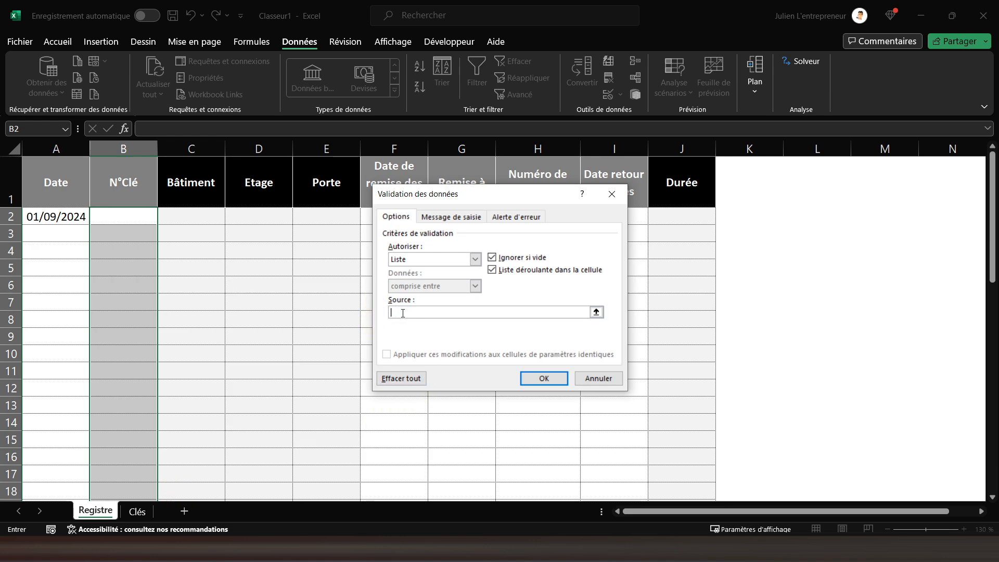
pyautogui.click(138, 512)
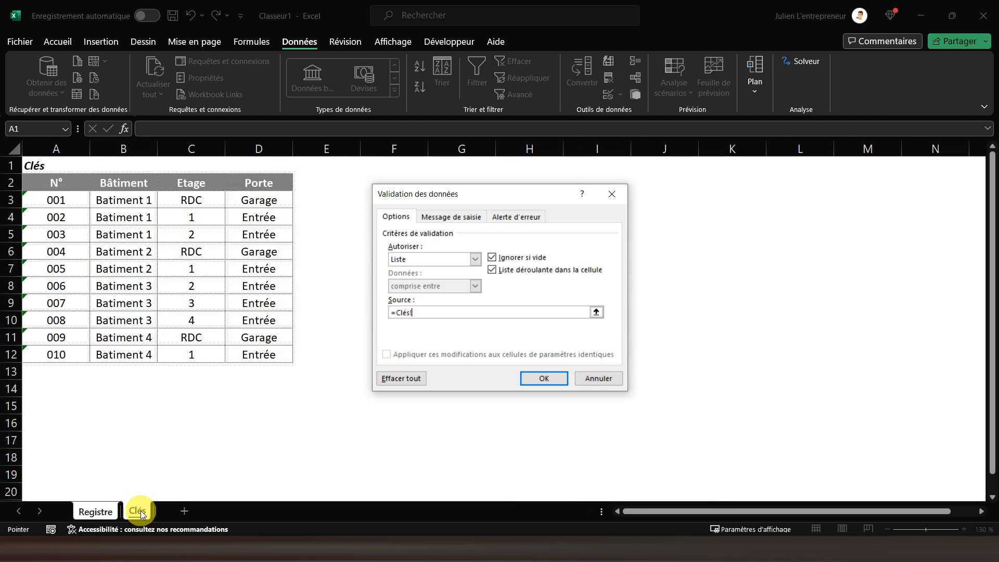
pyautogui.moveTo(67, 197); pyautogui.dragTo(66, 351)
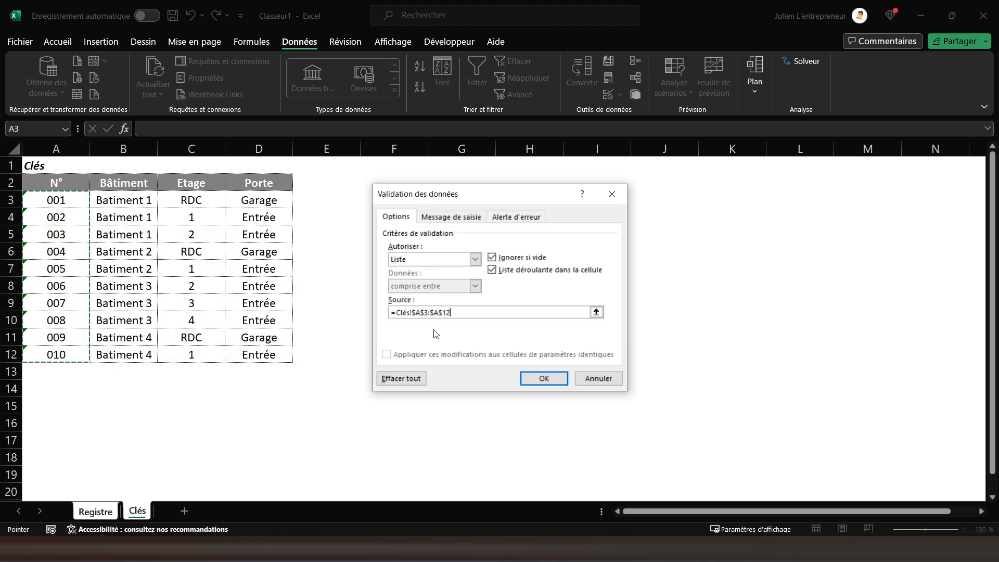
pyautogui.click(533, 383)
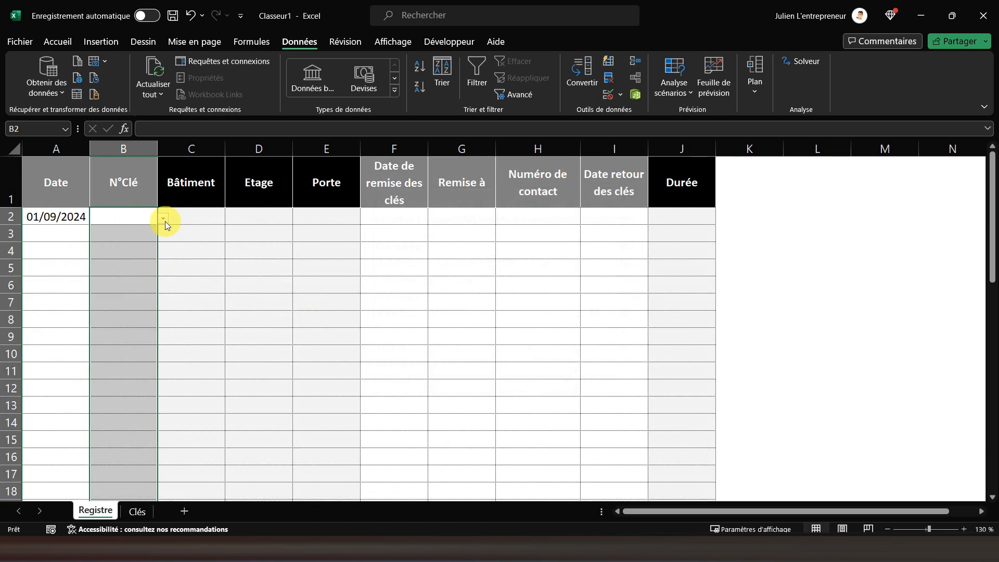
# - Choose key number 004 for cell B2 from its drop-down list
pyautogui.click(164, 221)
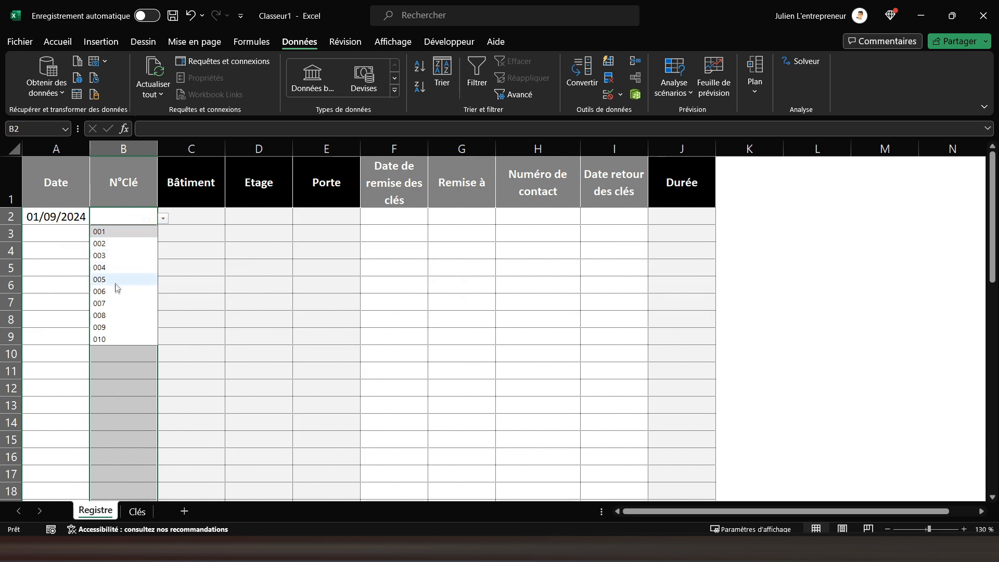
pyautogui.click(118, 266)
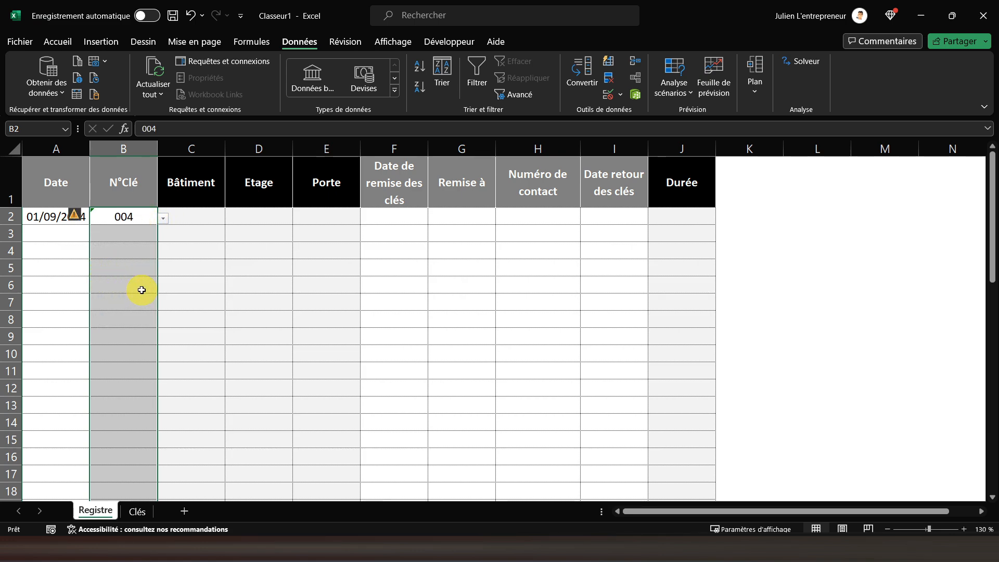
pyautogui.click(183, 216)
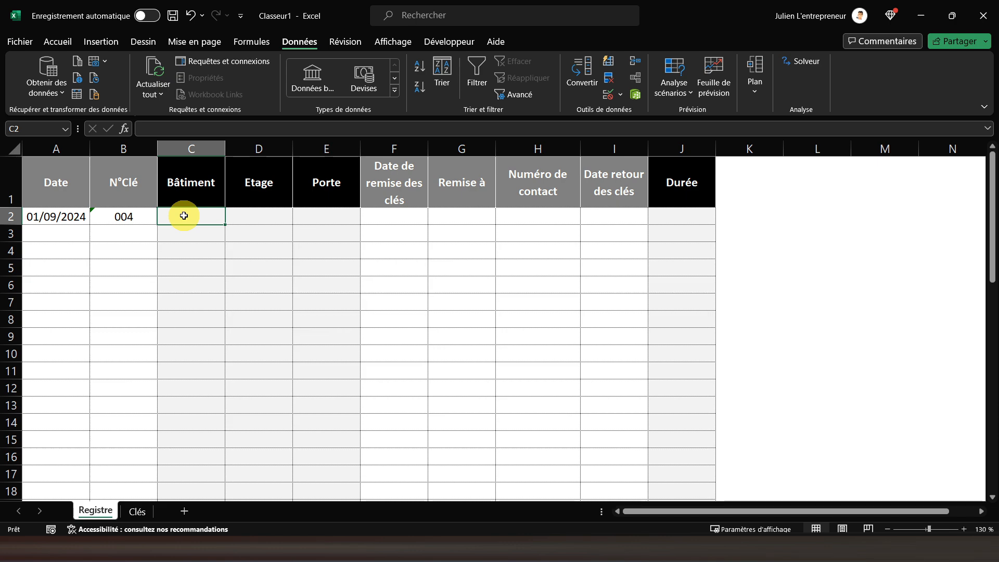
# - Check the building, floor and door listed for key 004 on the Clés sheet, and return to the Registre sheet
pyautogui.click(128, 215)
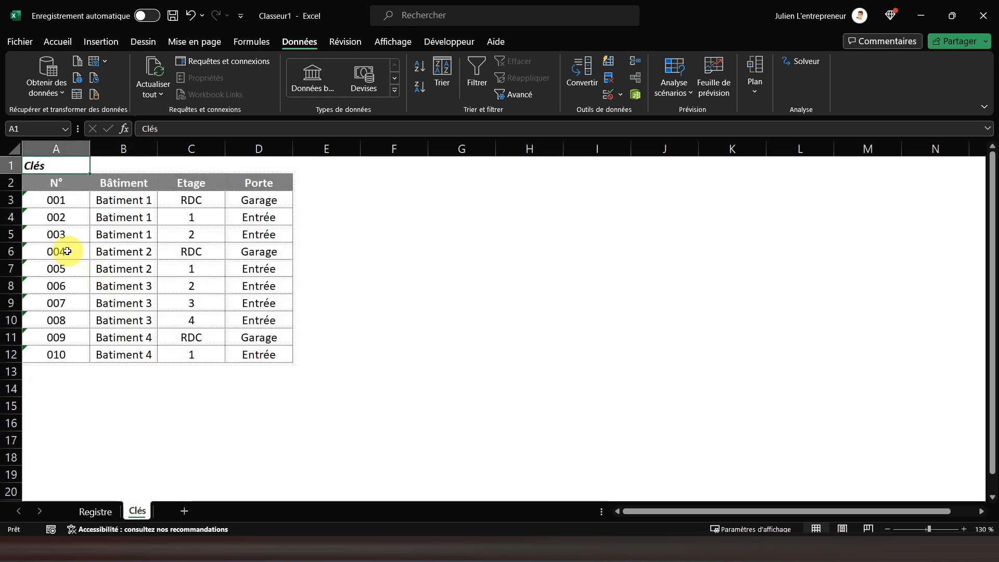
pyautogui.click(121, 254)
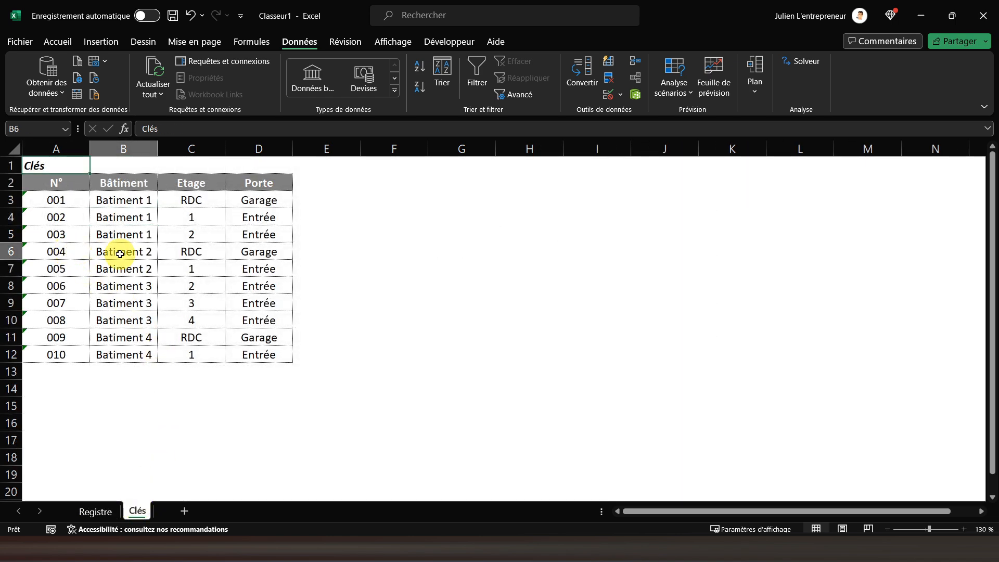
pyautogui.click(194, 252)
pyautogui.click(261, 251)
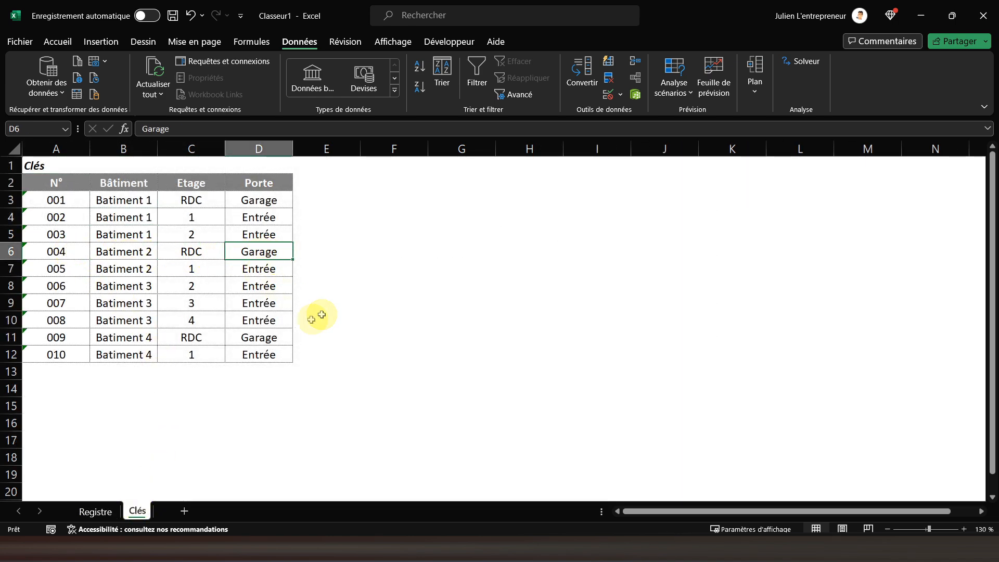
pyautogui.click(104, 511)
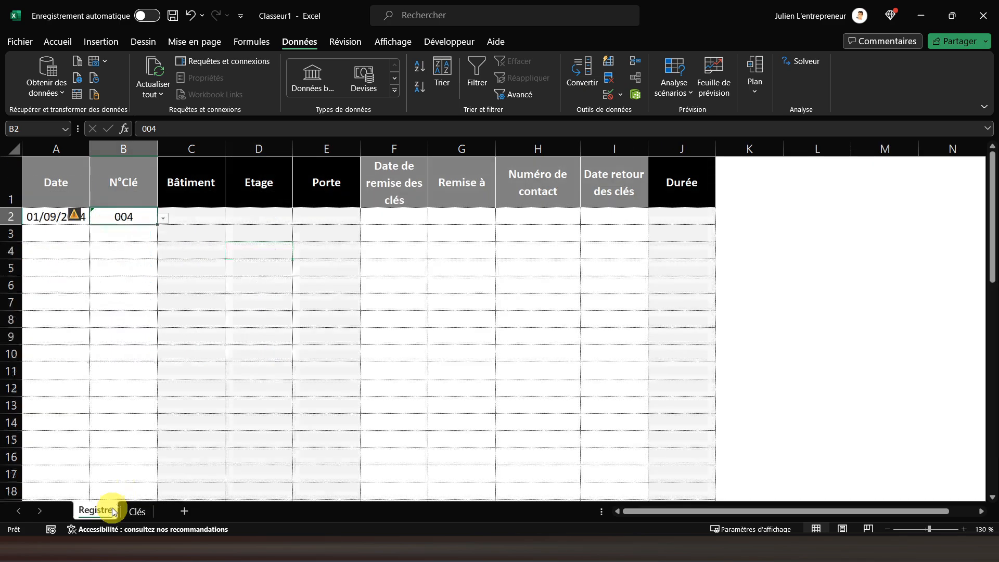
# - Begin a SI formula in the Bâtiment cell C2 that returns an empty text when B2 is empty: =SI(B2="";"";
pyautogui.click(208, 216)
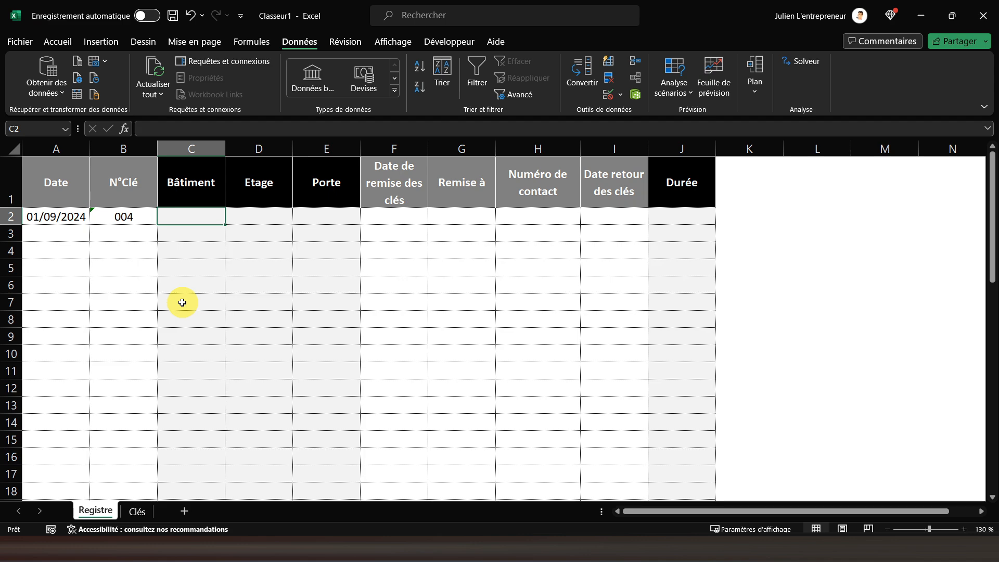
pyautogui.write('=si')
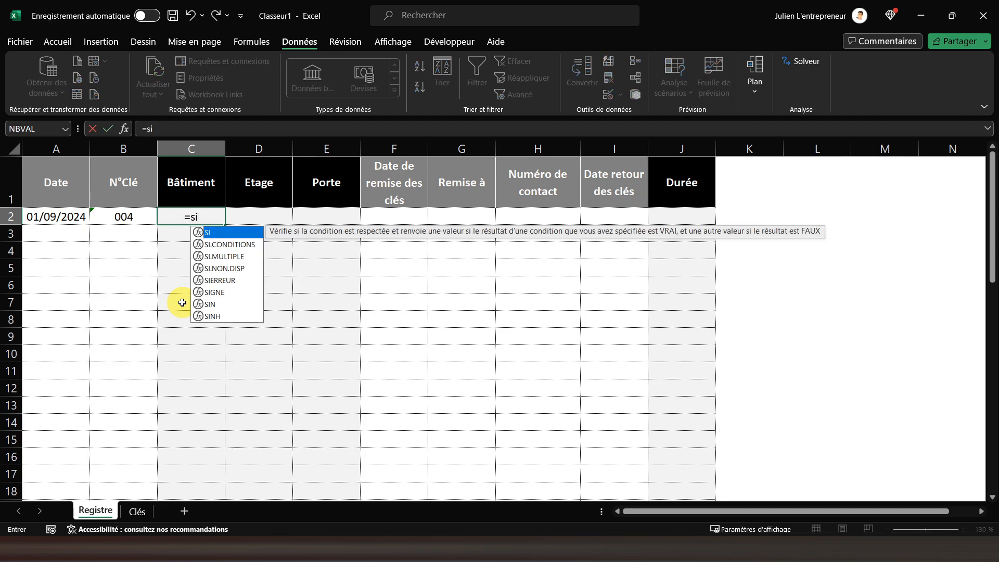
pyautogui.write('(')
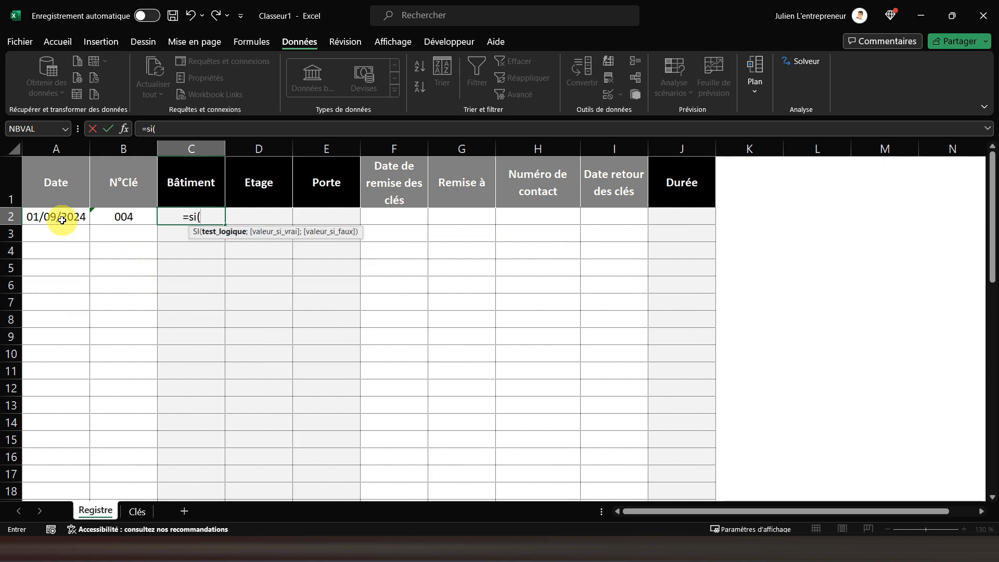
pyautogui.click(111, 218)
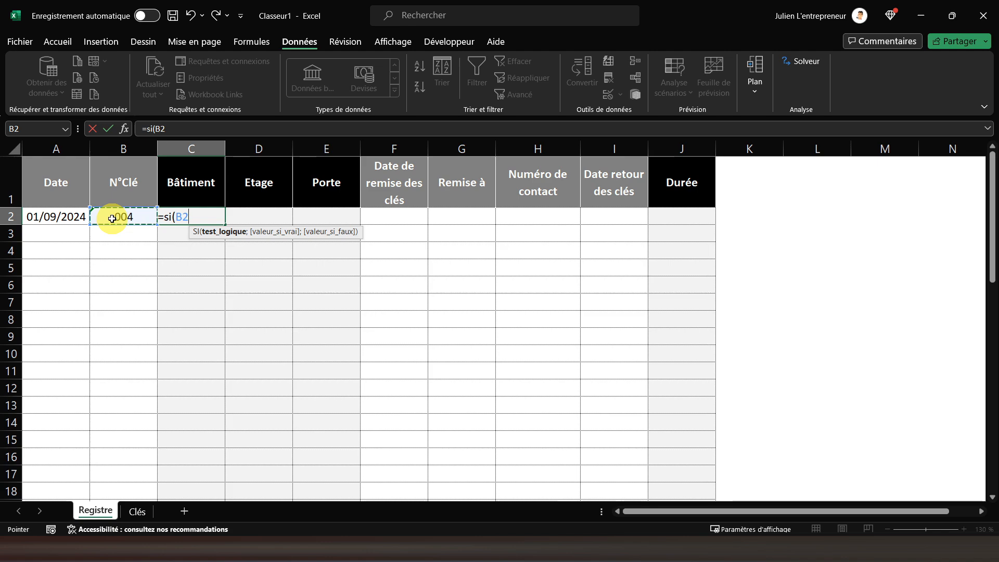
pyautogui.write('=')
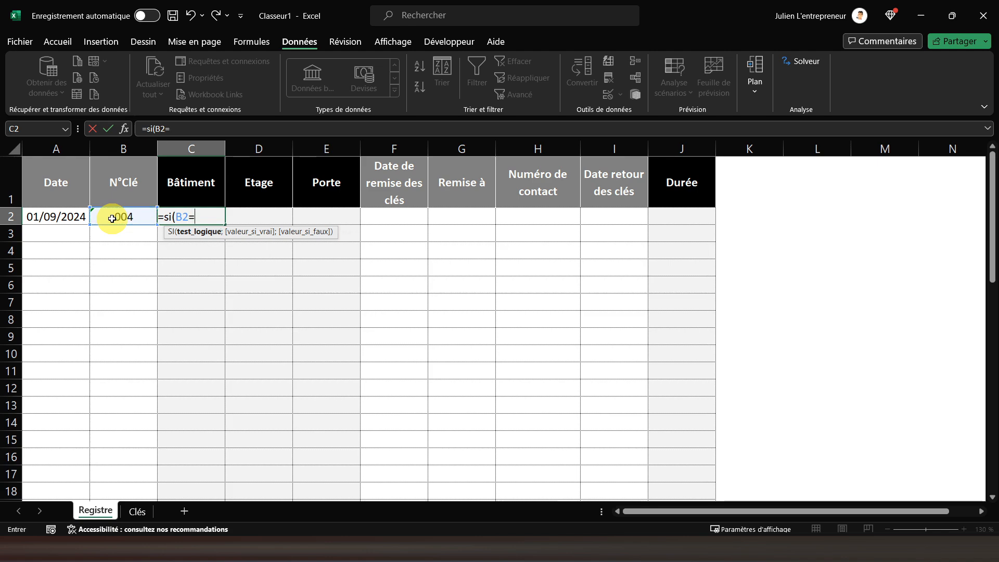
pyautogui.write('"";')
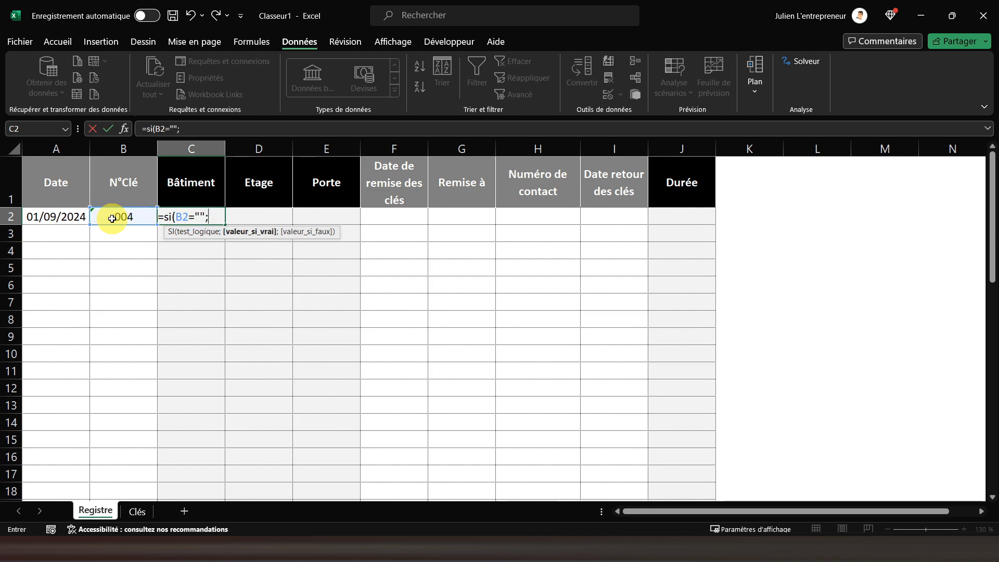
pyautogui.write('"";')
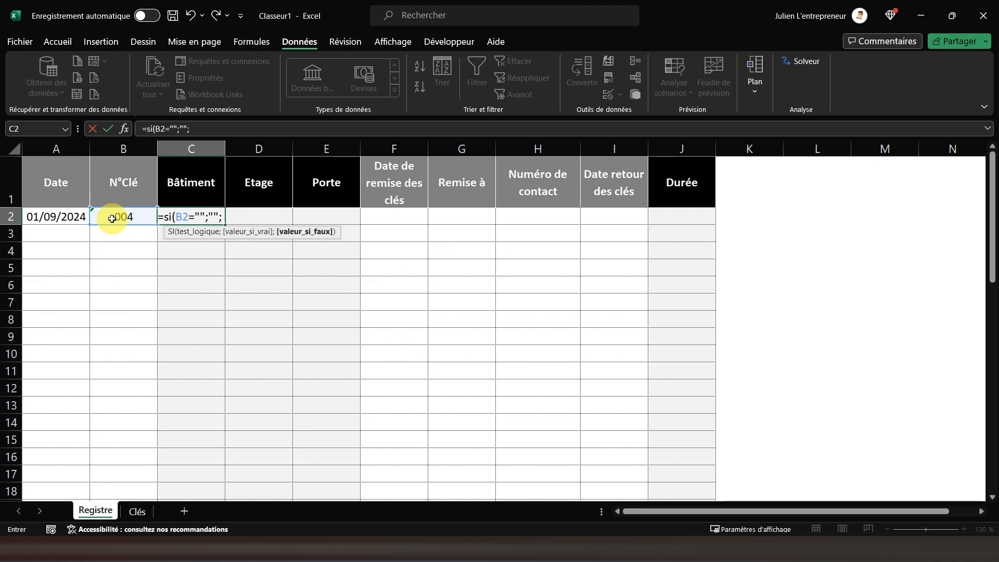
# - Complete the C2 formula with an exact-match lookup of the key's building: RECHERCHEV(B2;Clés!A3:D12;2;FAUX)
pyautogui.write('rec')
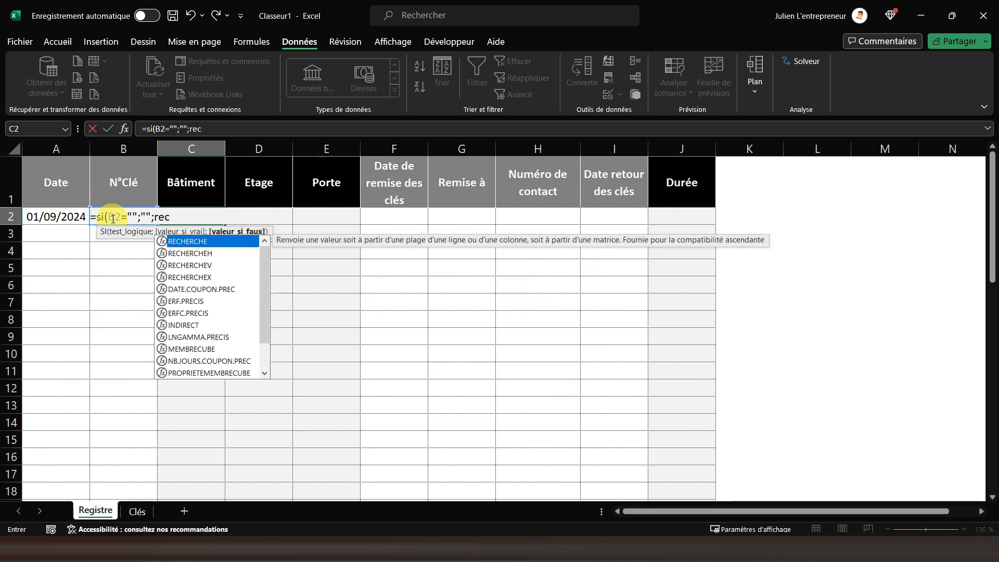
pyautogui.write('herchev(')
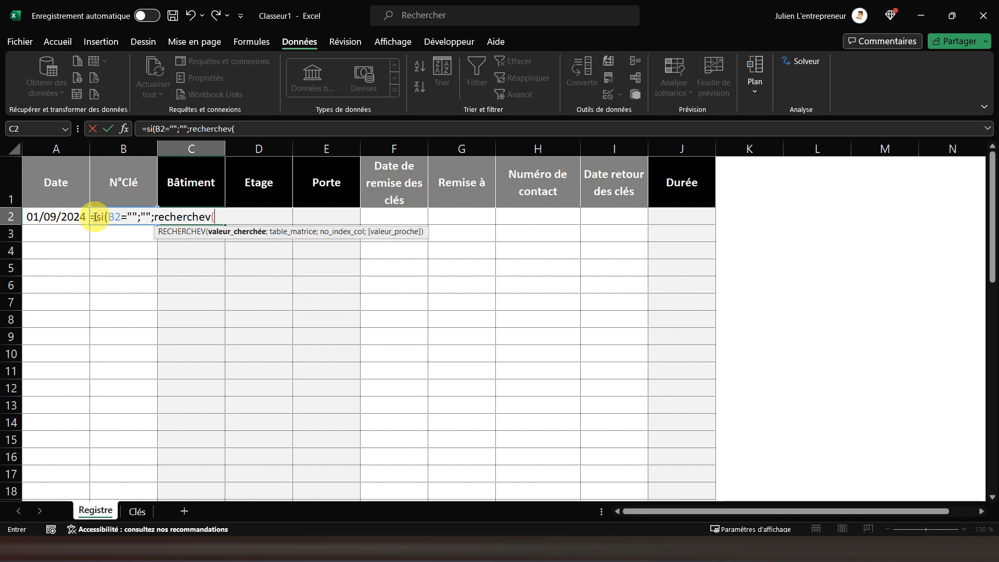
pyautogui.write('b')
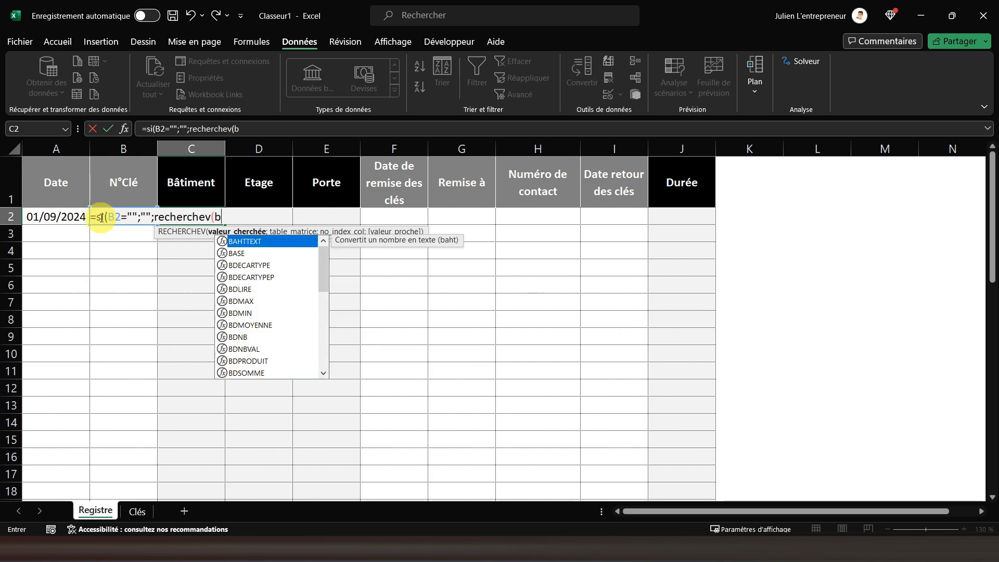
pyautogui.write('2;')
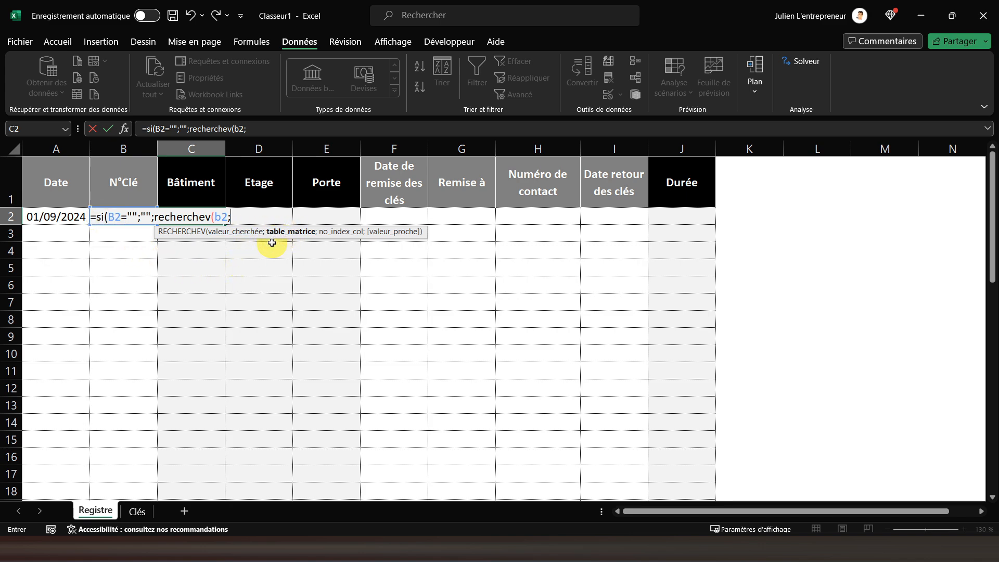
pyautogui.click(131, 510)
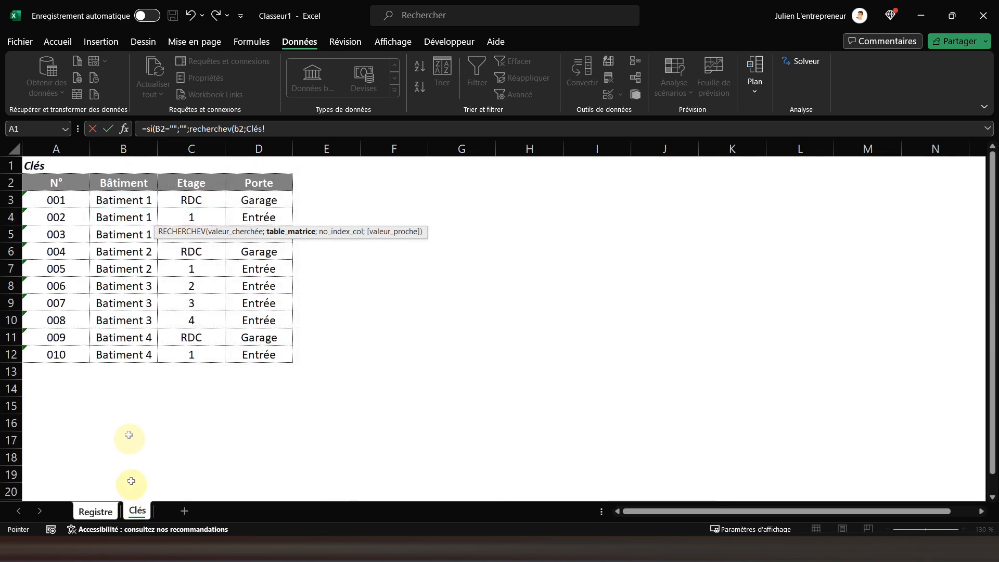
pyautogui.moveTo(43, 197); pyautogui.dragTo(242, 357)
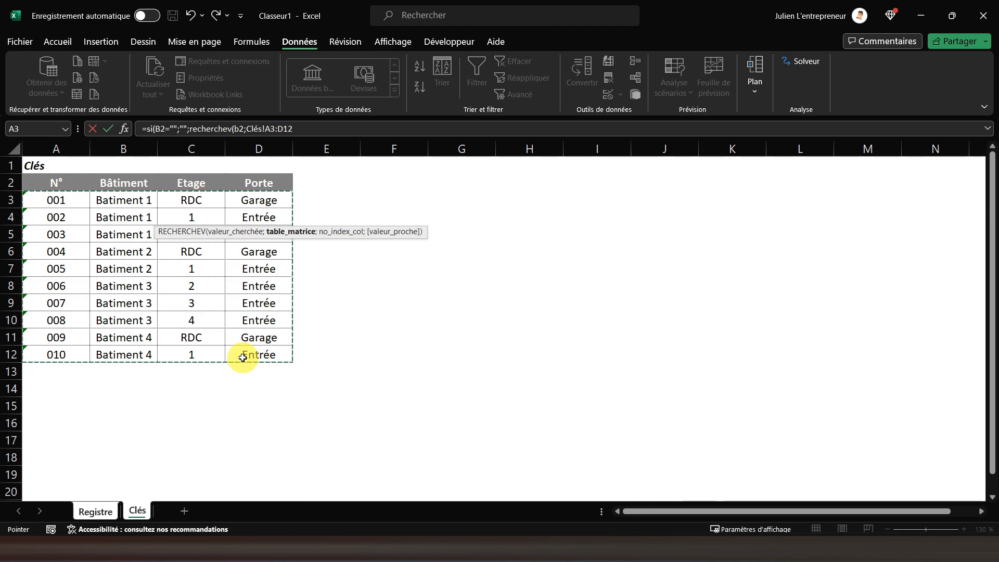
pyautogui.write(';2')
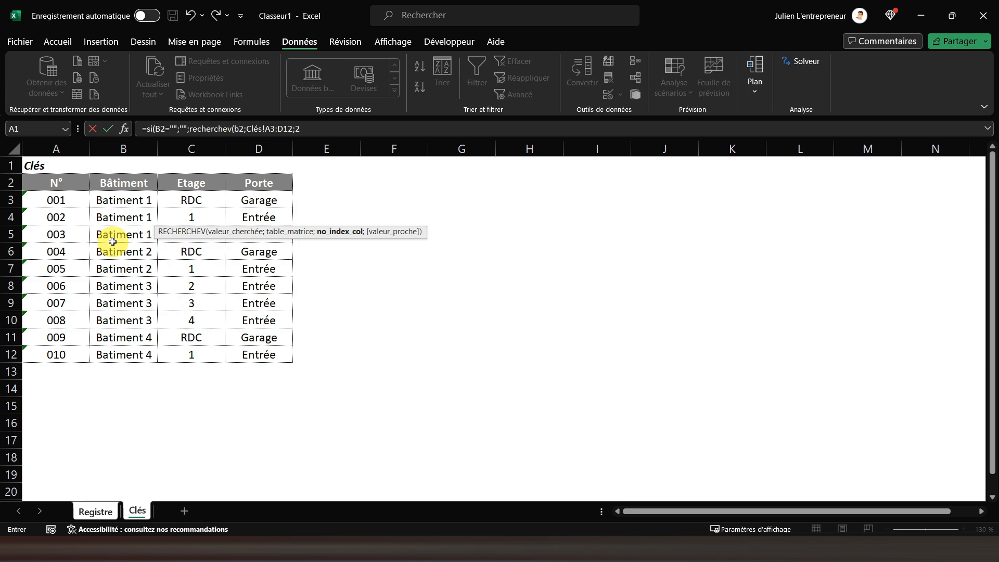
pyautogui.write(';')
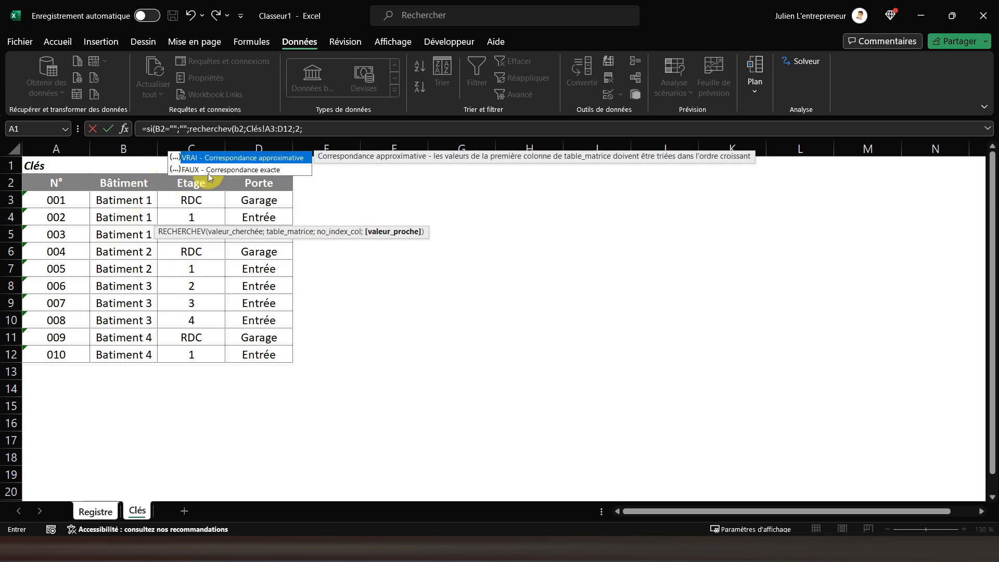
pyautogui.doubleClick(211, 170)
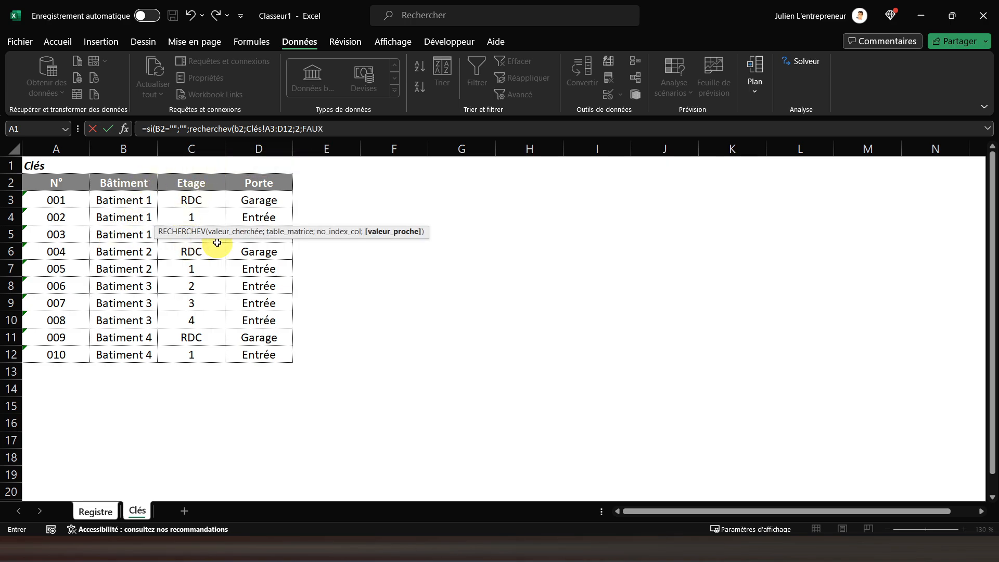
pyautogui.write(')')
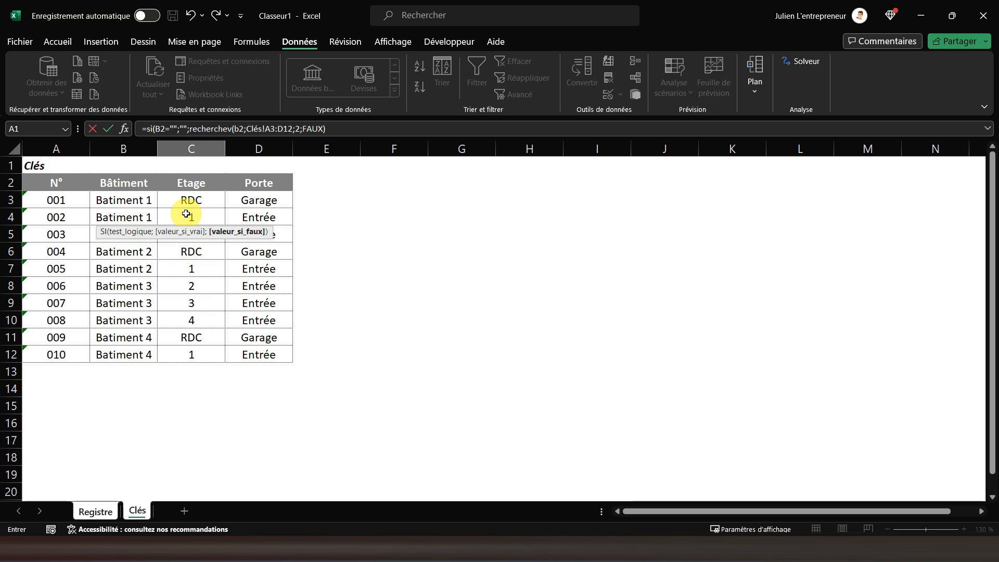
pyautogui.write(')')
pyautogui.press('Return')
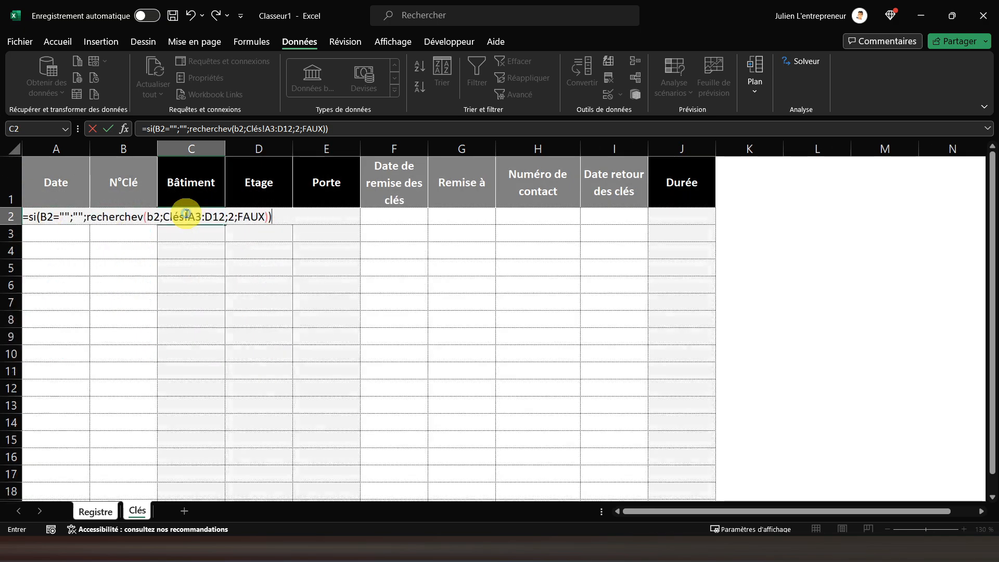
# - Make the lookup range in the C2 formula absolute as Clés!$A$3:$D$12
pyautogui.click(174, 219)
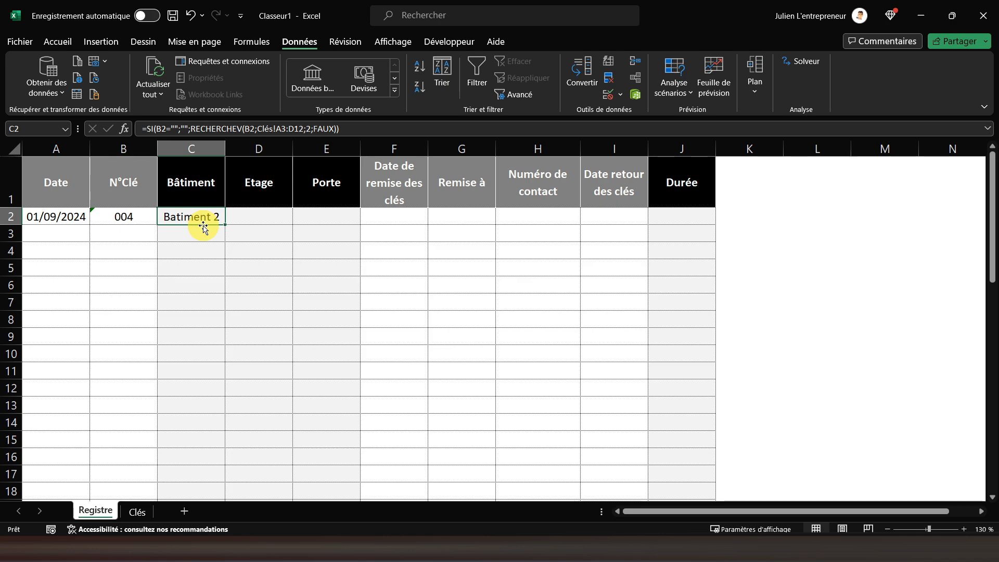
pyautogui.click(286, 128)
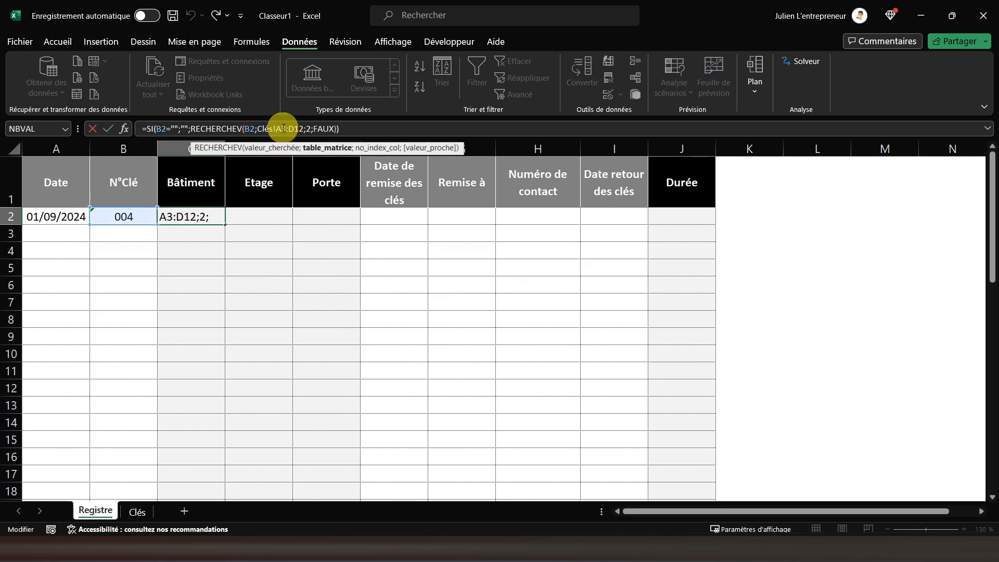
pyautogui.press('F4')
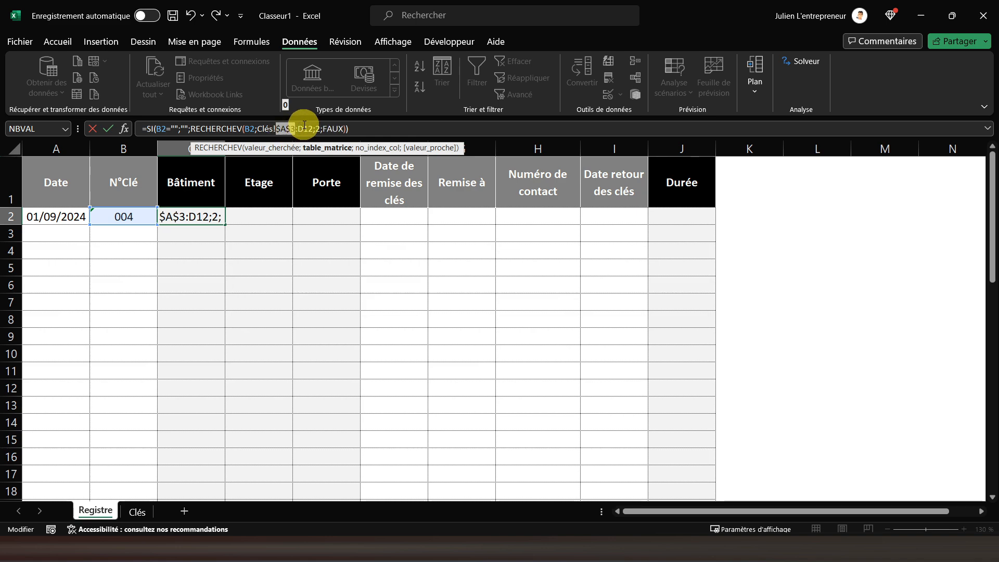
pyautogui.press('F4')
pyautogui.press('Return')
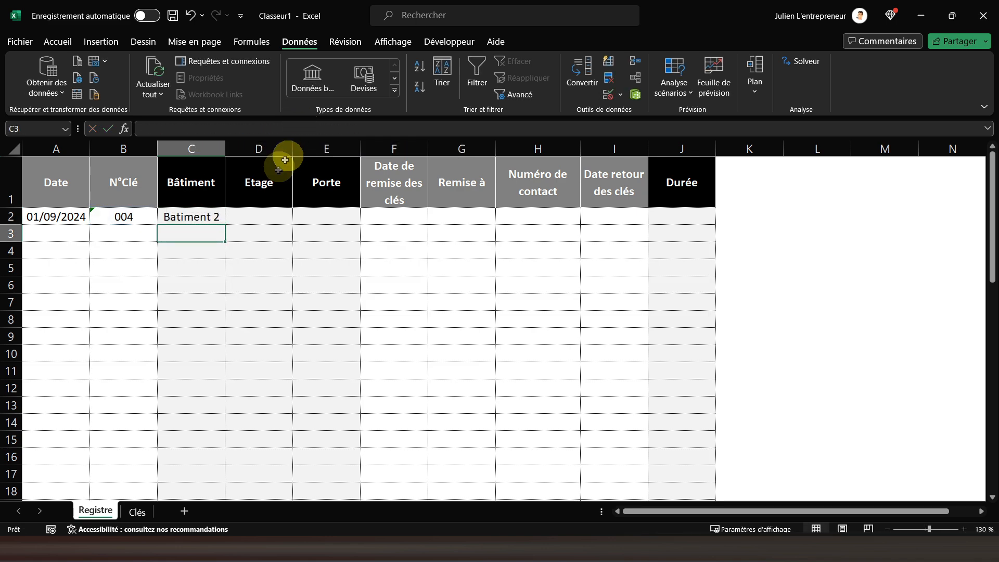
# - Copy the Bâtiment formula from C2 to the rest of the column, C3 to C50
pyautogui.click(208, 218)
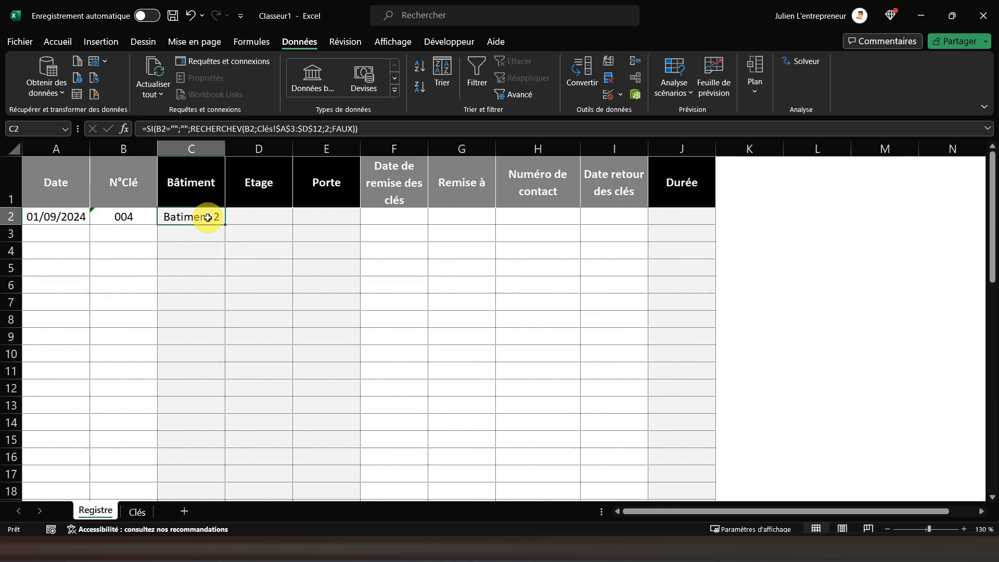
pyautogui.rightClick(209, 217)
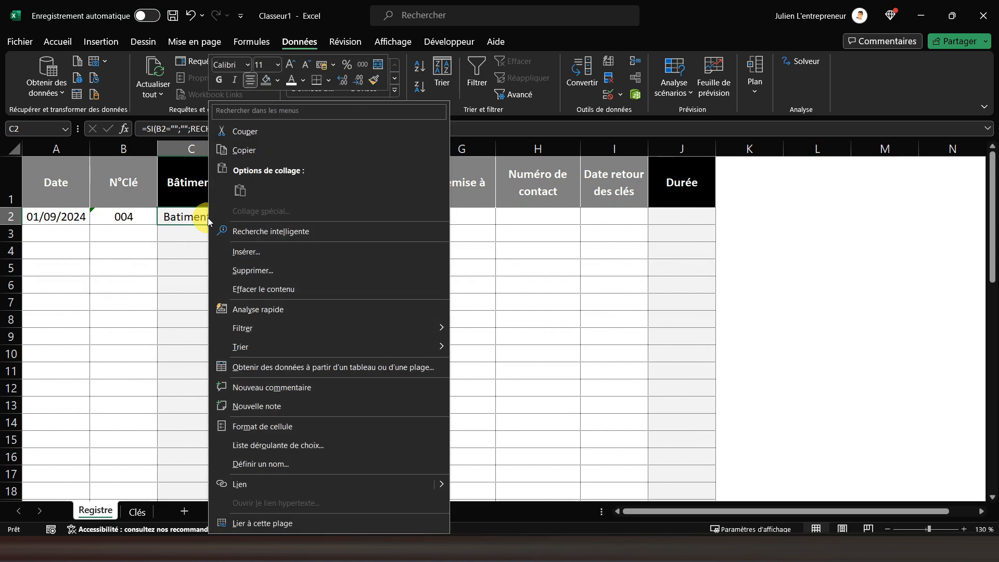
pyautogui.click(239, 151)
pyautogui.scroll(-2, 206, 275)
pyautogui.scroll(-15, 206, 276)
pyautogui.scroll(4, 205, 274)
pyautogui.moveTo(183, 314); pyautogui.dragTo(182, 229)
pyautogui.rightClick(183, 230)
pyautogui.click(254, 190)
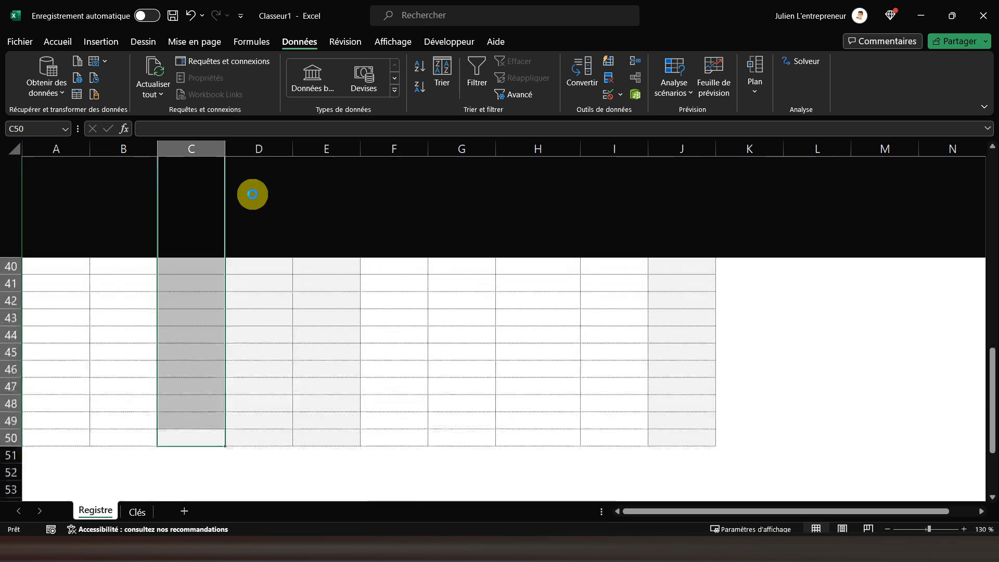
pyautogui.scroll(2, 187, 255)
pyautogui.scroll(11, 188, 255)
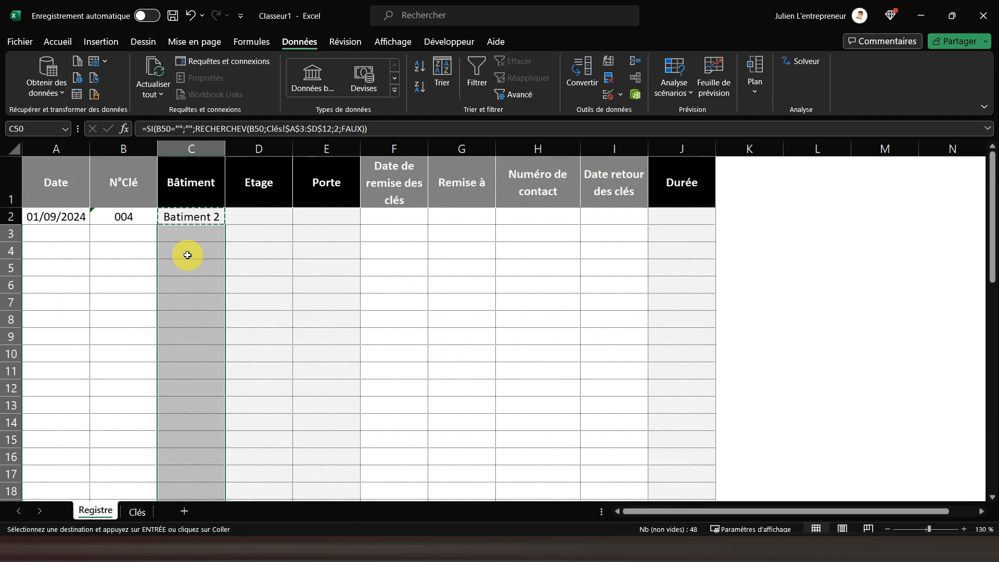
# - Test the copied Bâtiment formula by choosing key 003 in B3, and clear B3 again
pyautogui.click(125, 234)
pyautogui.click(162, 235)
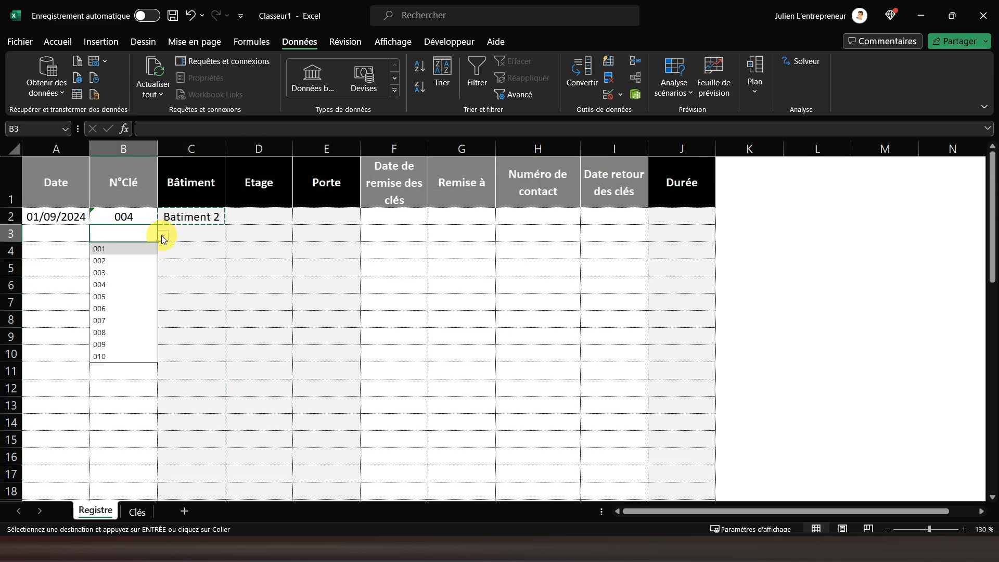
pyautogui.click(124, 275)
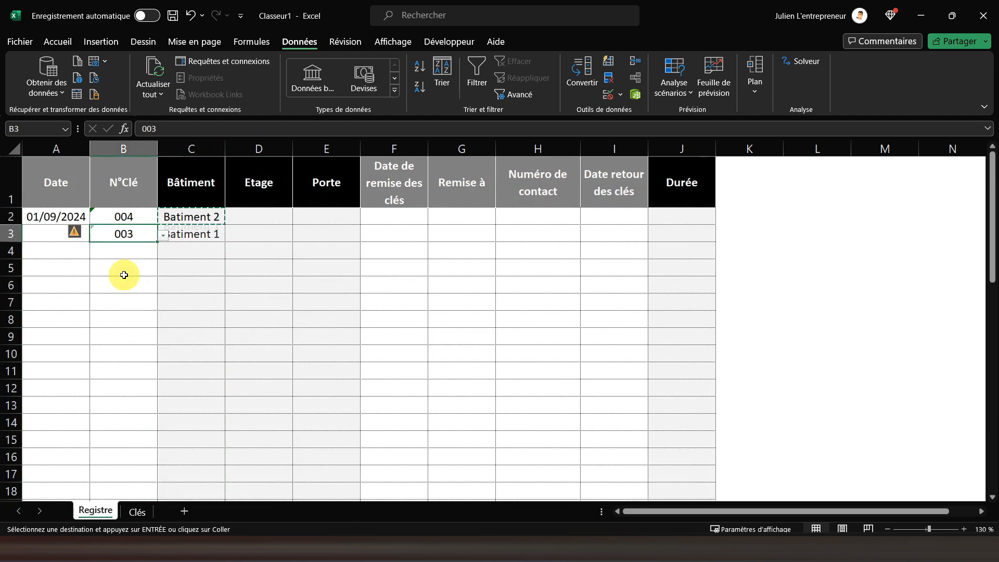
pyautogui.click(186, 234)
pyautogui.click(130, 234)
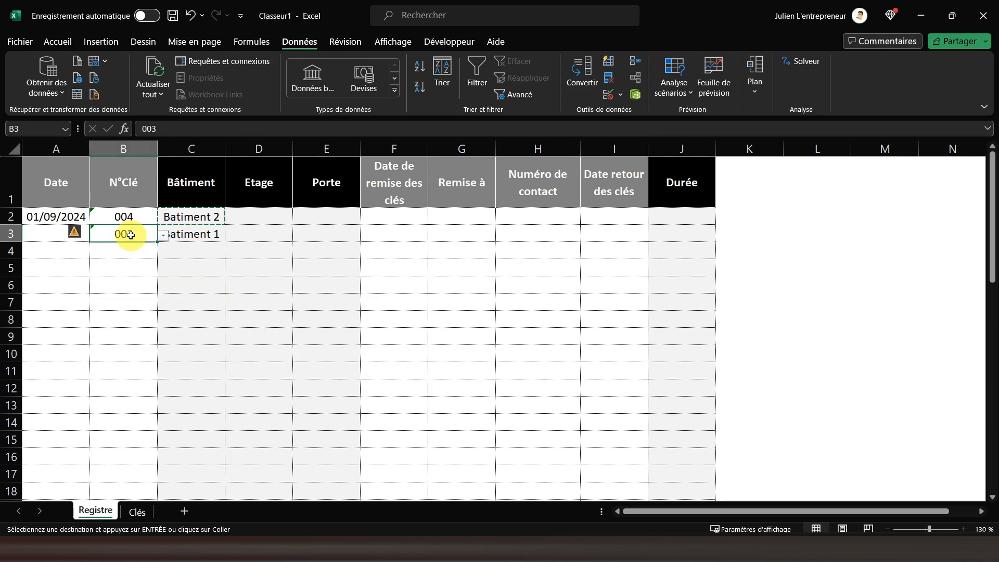
pyautogui.press('Delete')
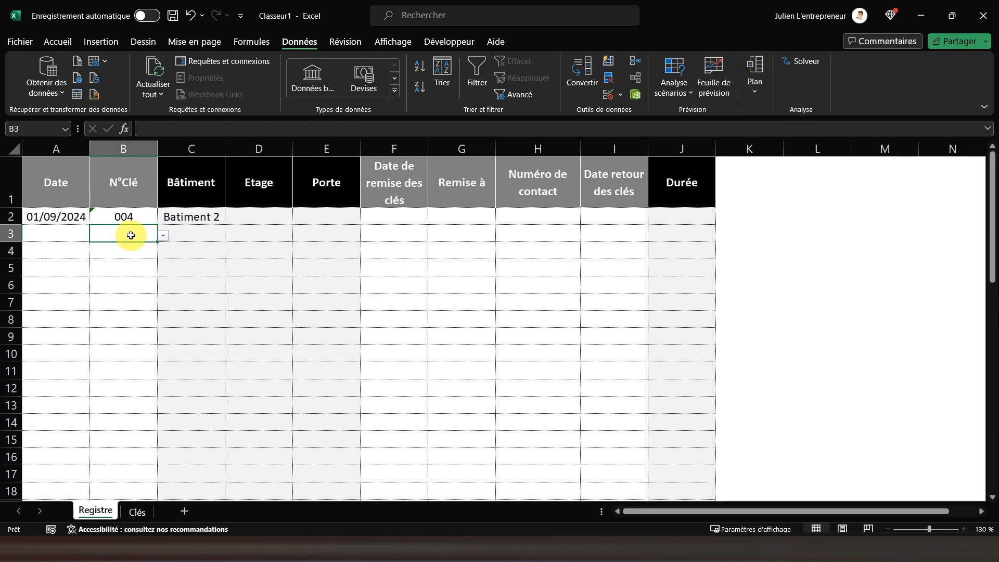
# - Start an SI formula in D2 that returns an empty text when B2 is blank: =SI(B2="";"";
pyautogui.click(205, 216)
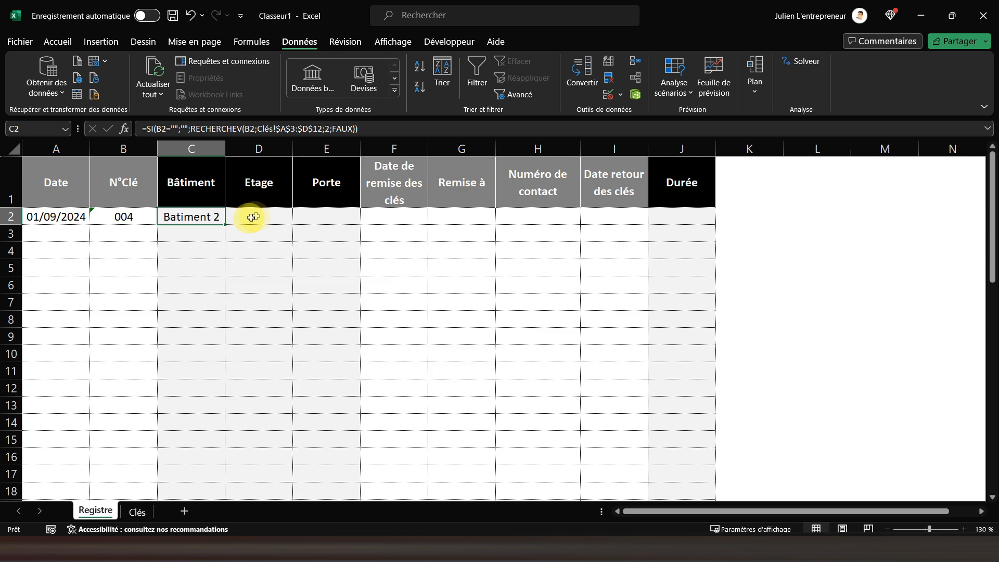
pyautogui.click(258, 215)
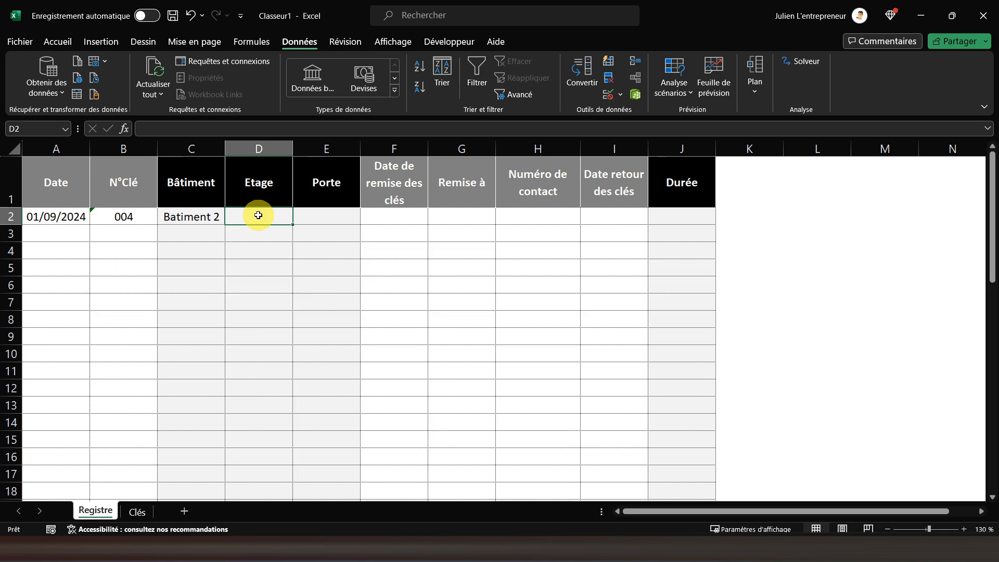
pyautogui.write('=si(')
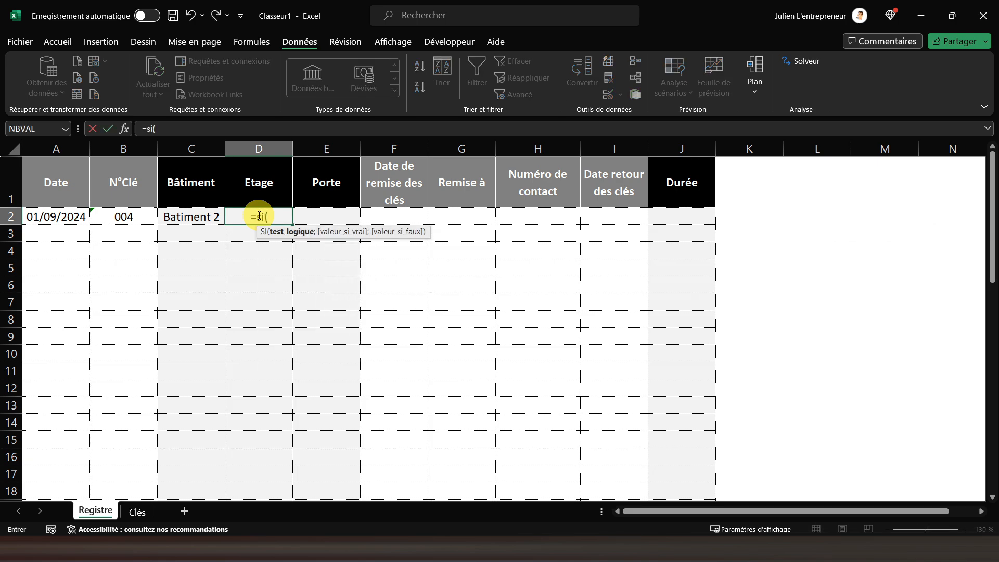
pyautogui.click(110, 217)
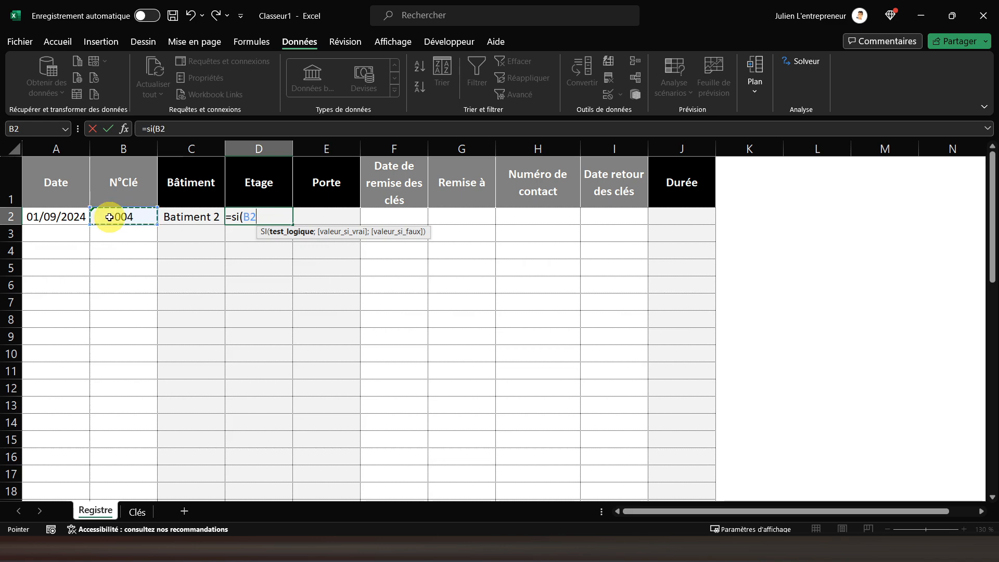
pyautogui.write('="";')
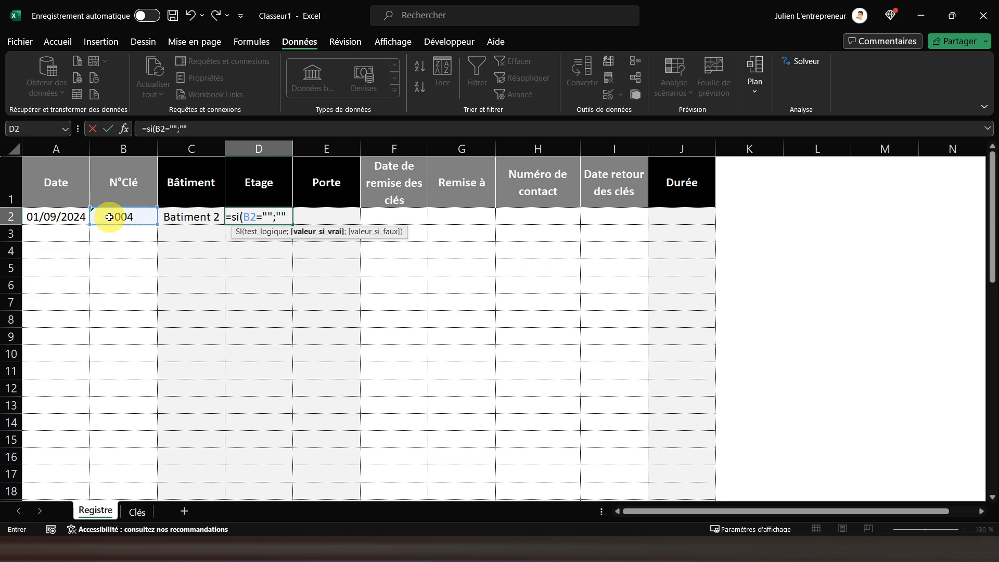
pyautogui.write('"";')
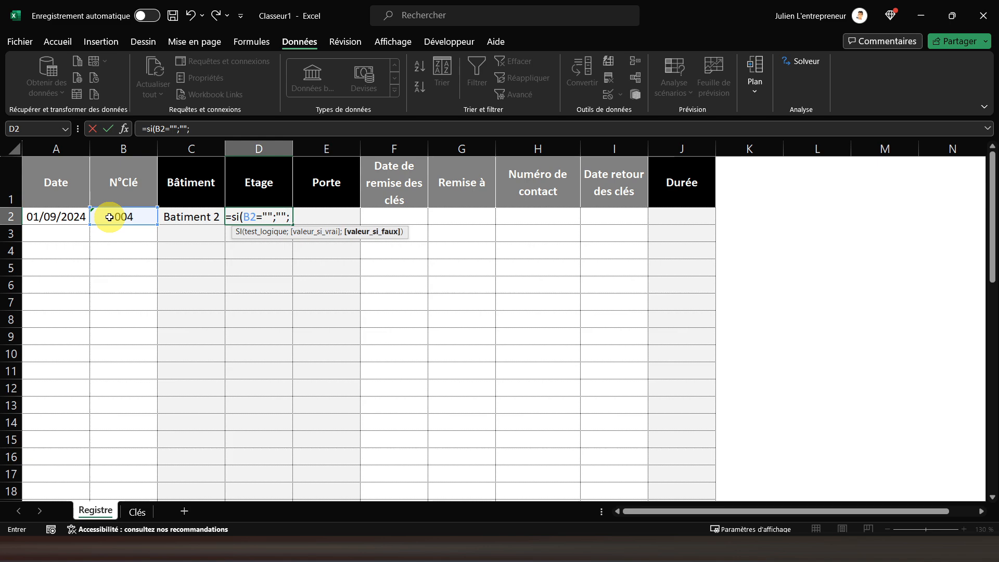
# - Complete the D2 formula with an exact-match lookup of the key's floor: RECHERCHEV(B2;Clés!A3:D12;3;FAUX)
pyautogui.write('recherchev')
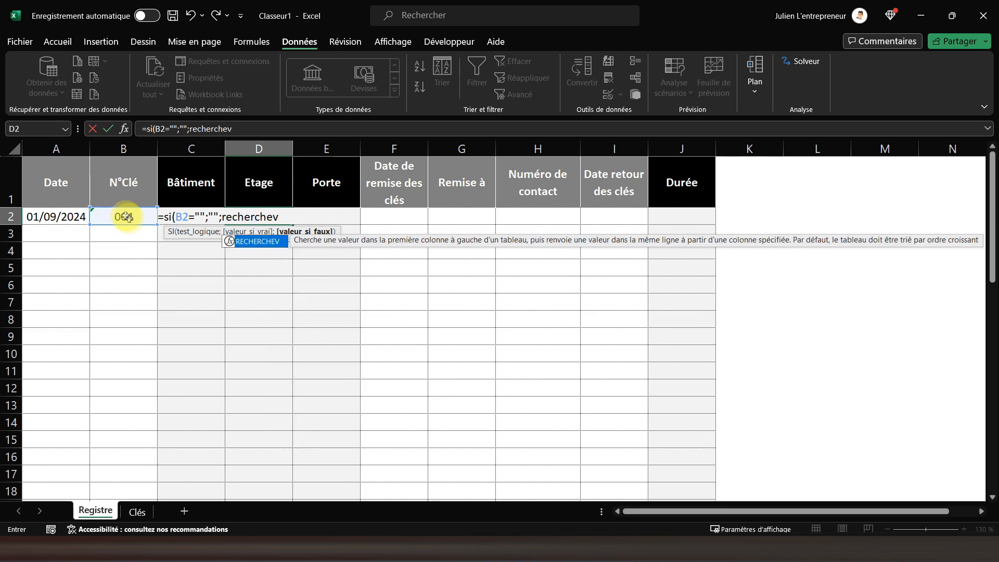
pyautogui.doubleClick(257, 241)
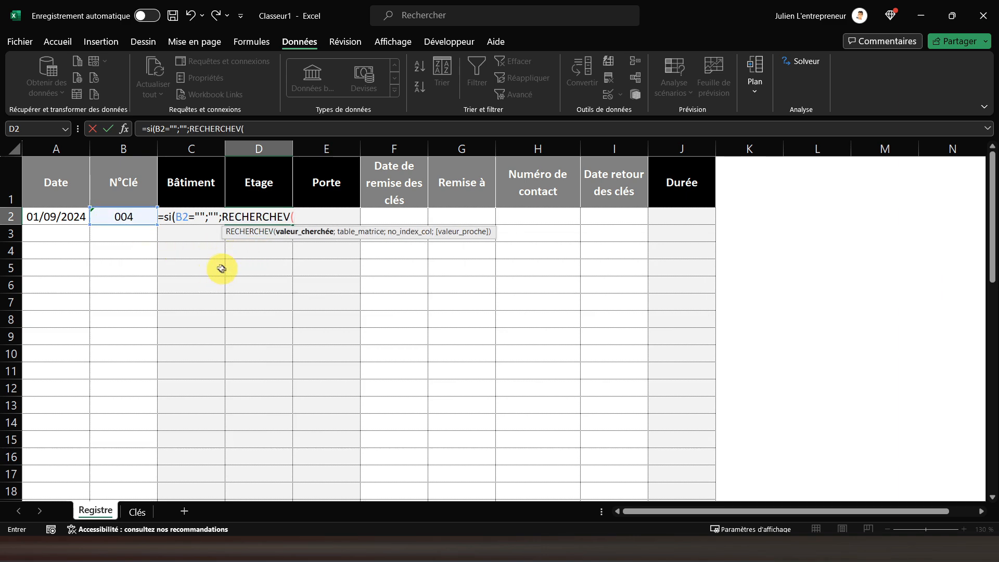
pyautogui.click(114, 216)
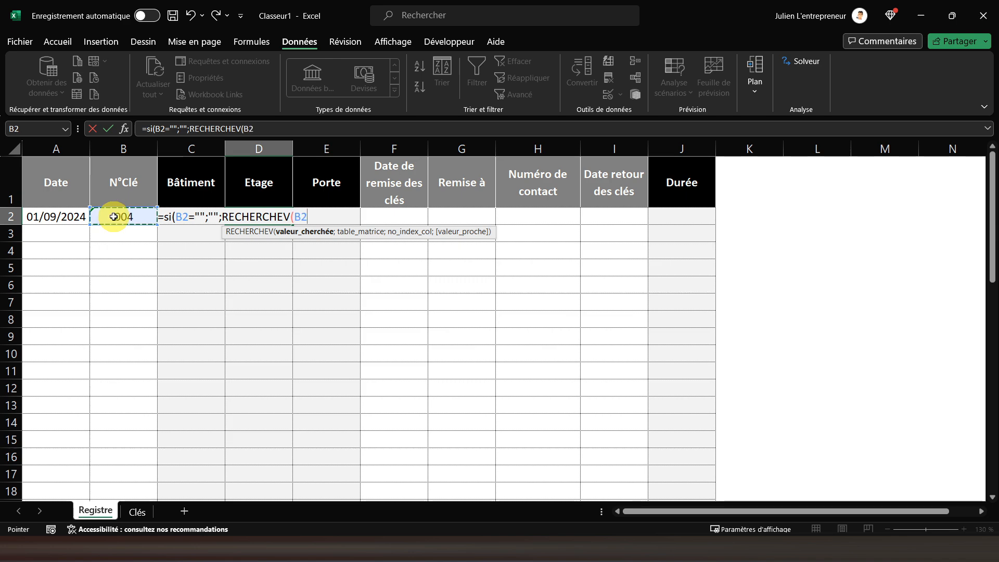
pyautogui.write(';')
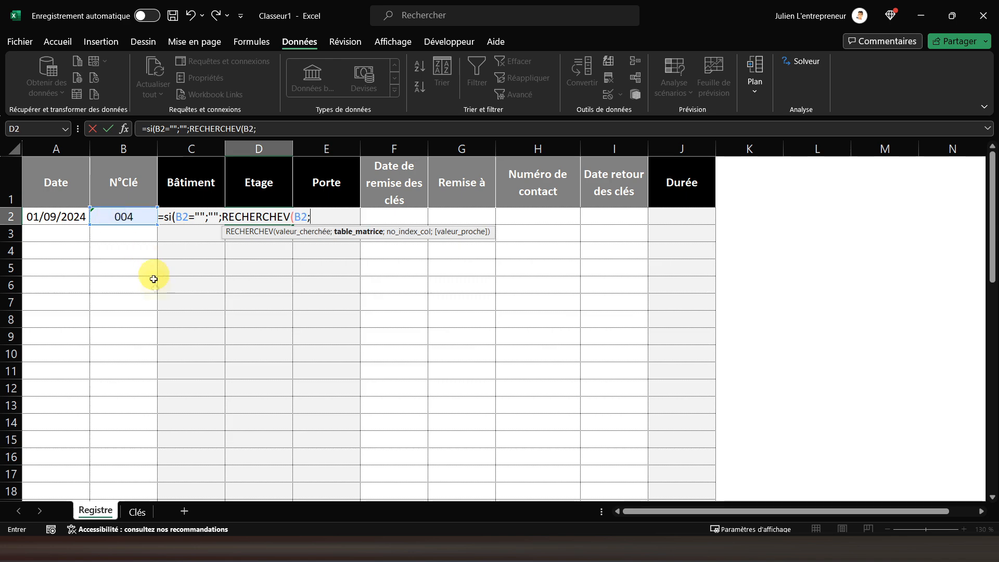
pyautogui.click(136, 511)
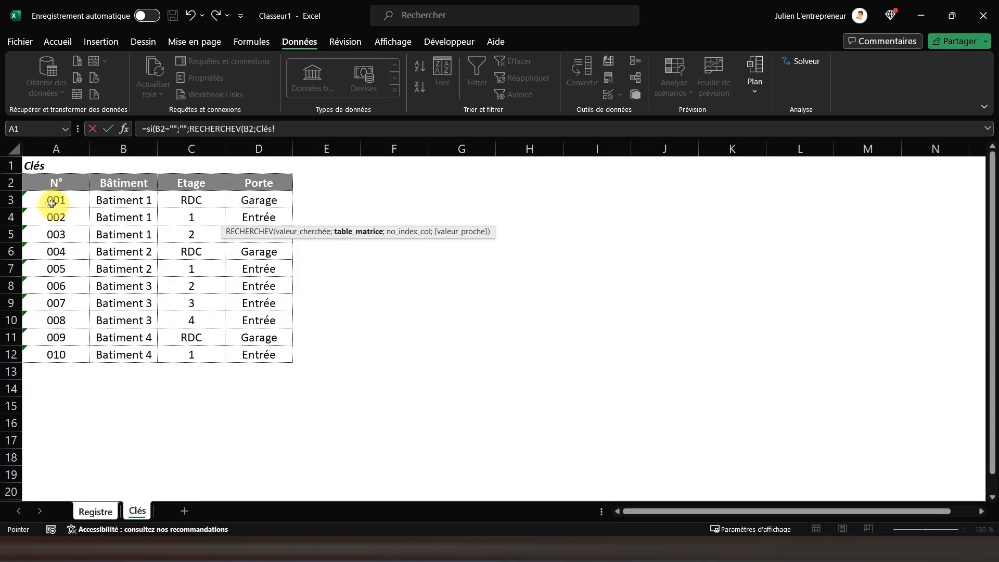
pyautogui.moveTo(52, 199); pyautogui.dragTo(242, 350)
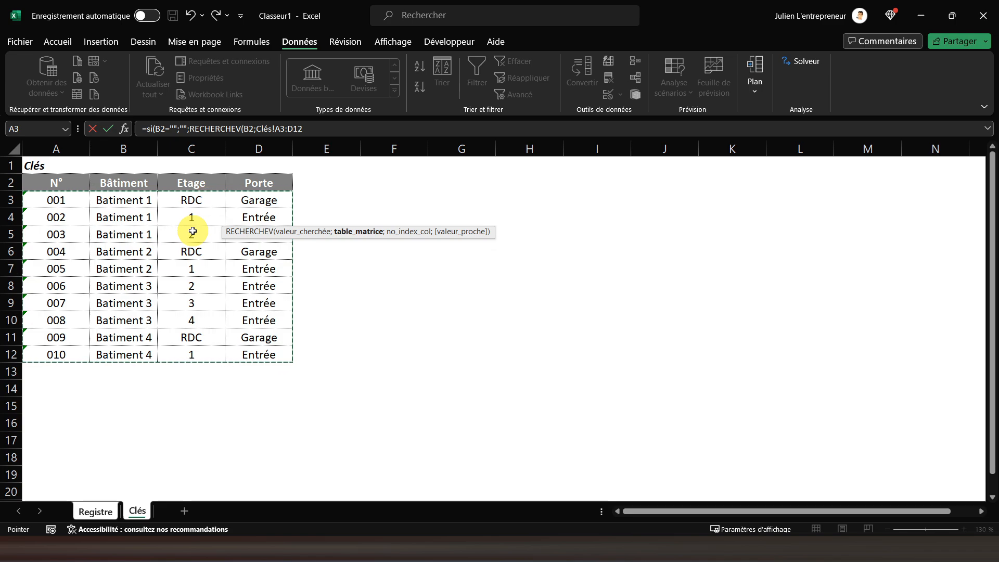
pyautogui.write(';')
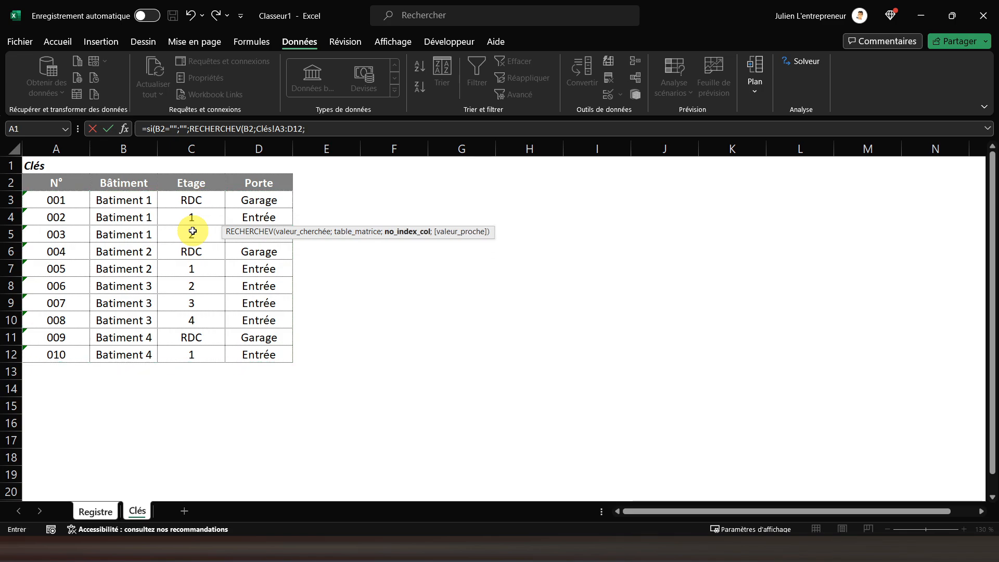
pyautogui.write('3;')
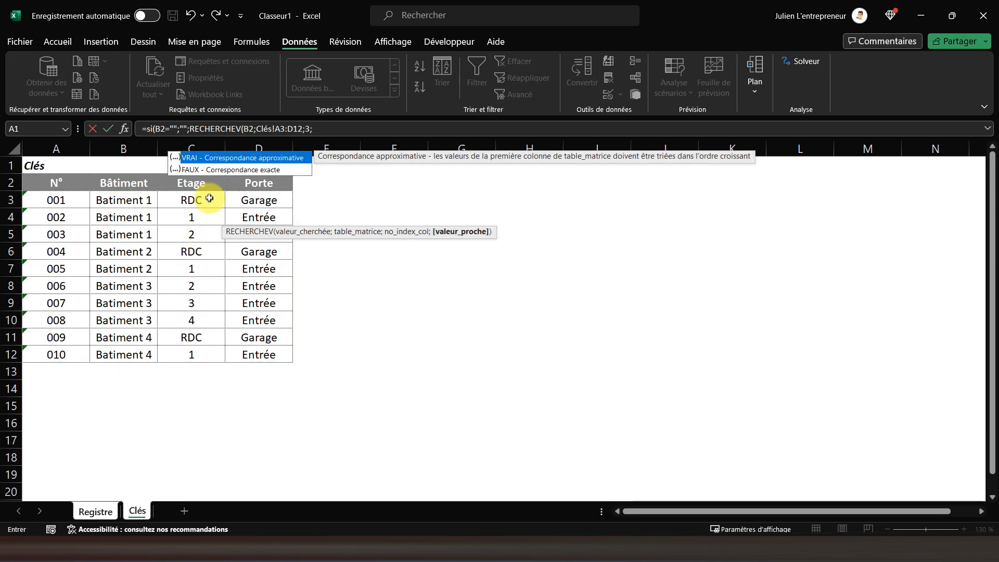
pyautogui.doubleClick(225, 170)
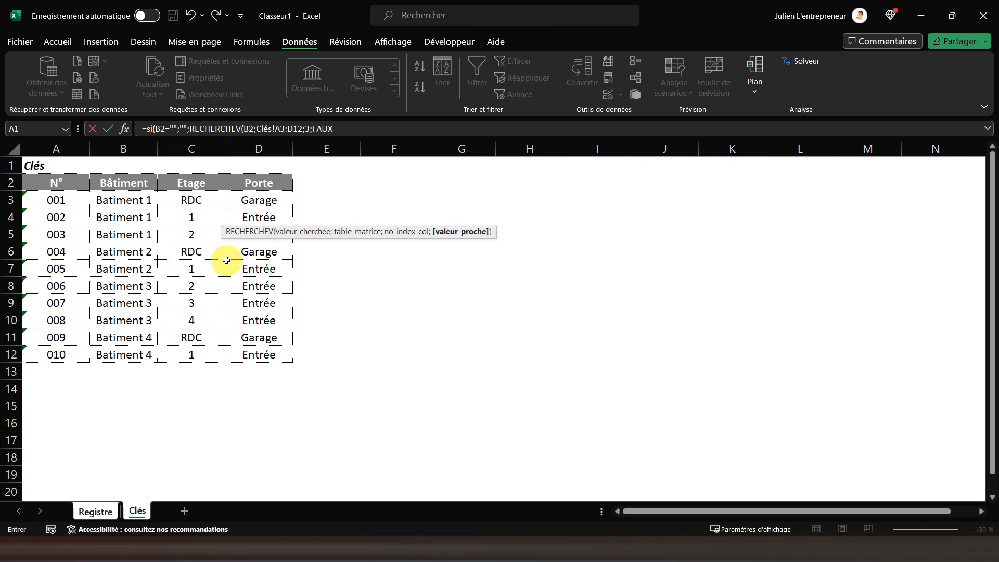
pyautogui.write(')')
pyautogui.press('Return')
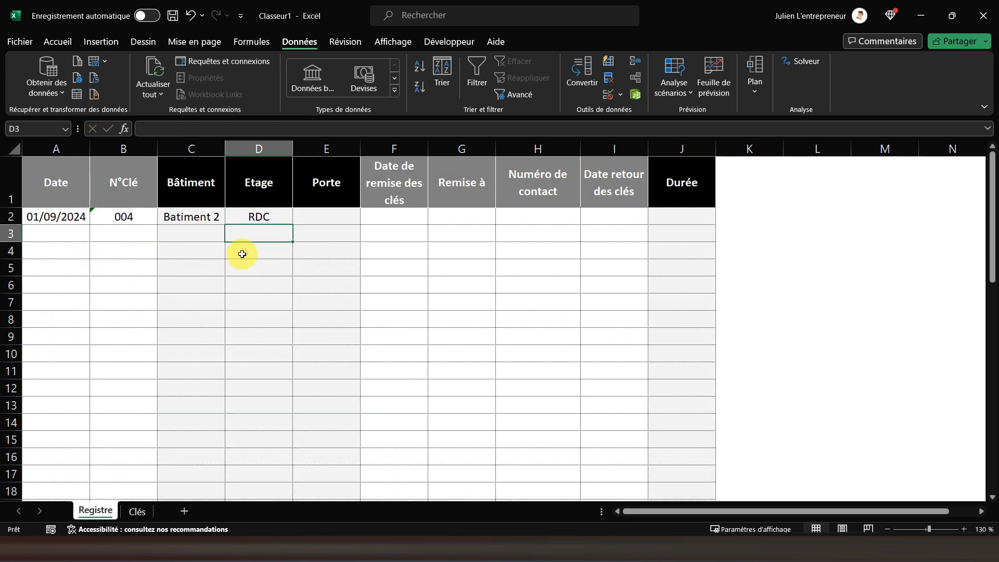
# - Make the lookup range in the D2 formula absolute as Clés!$A$3:$D$12
pyautogui.click(246, 216)
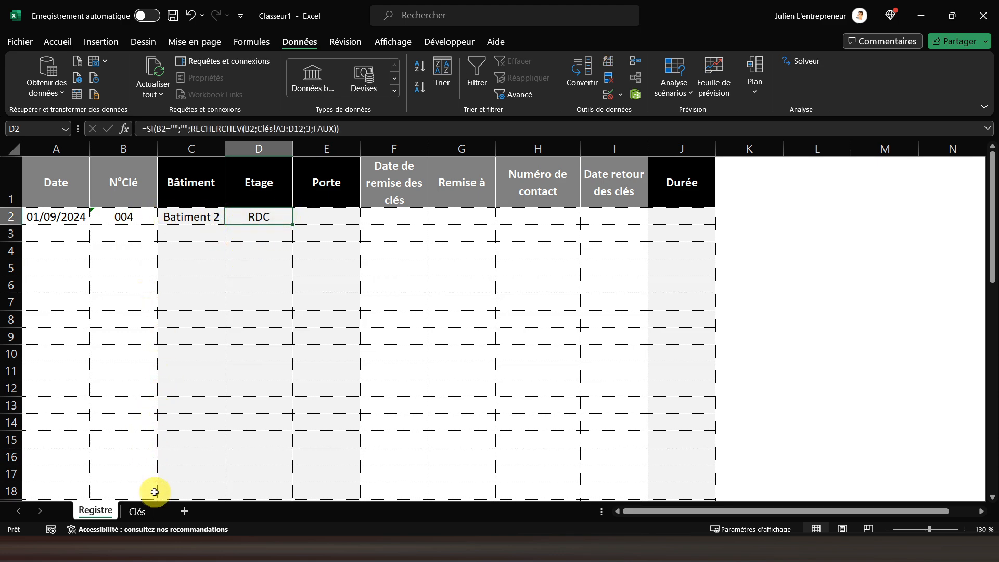
pyautogui.click(137, 511)
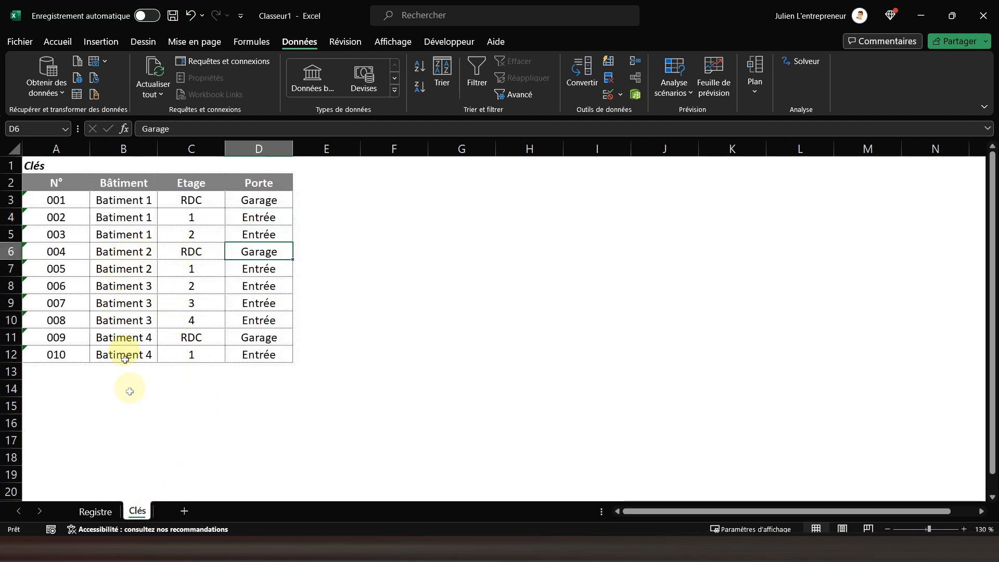
pyautogui.click(94, 511)
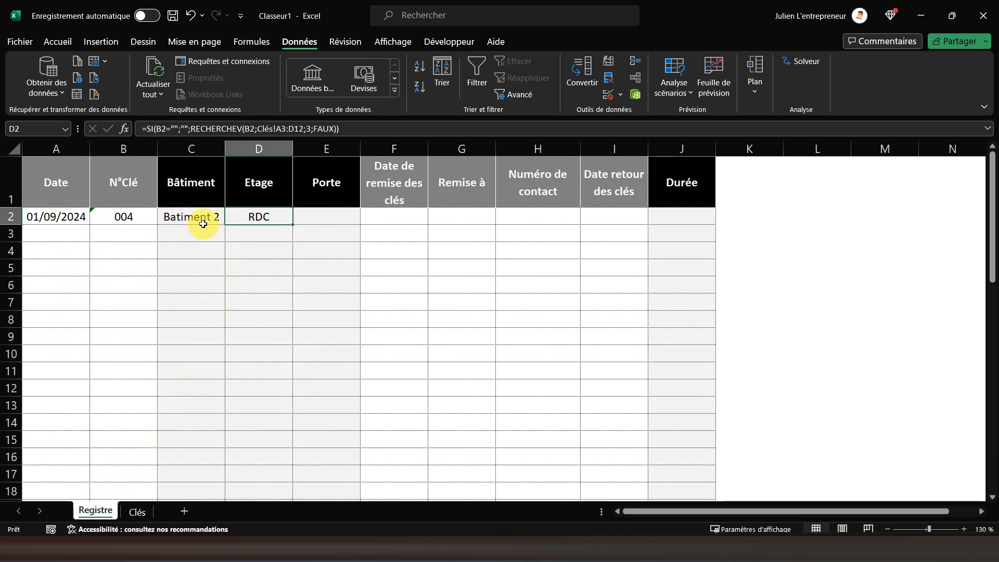
pyautogui.click(281, 129)
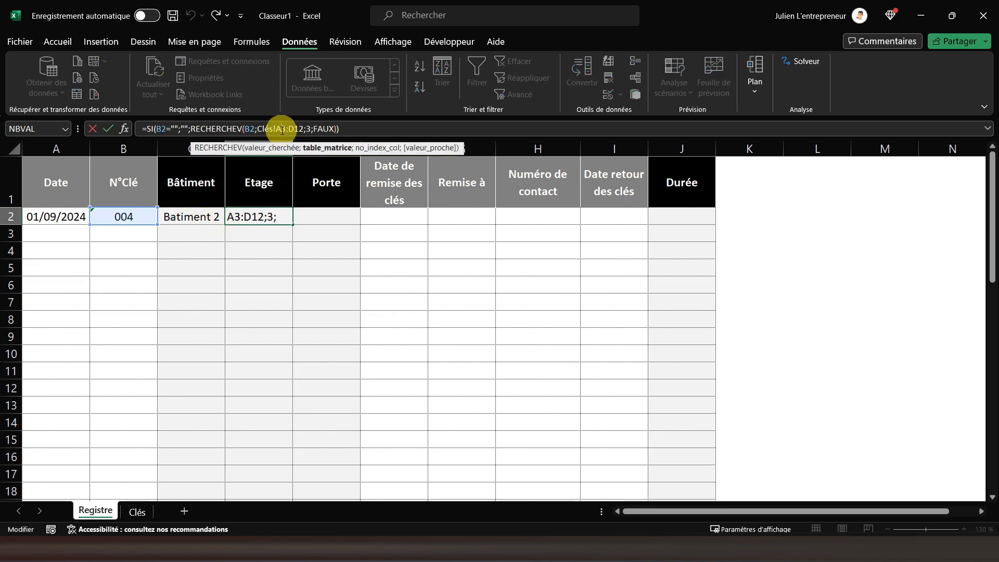
pyautogui.press('F4')
pyautogui.click(306, 129)
pyautogui.press('F4')
pyautogui.press('Return')
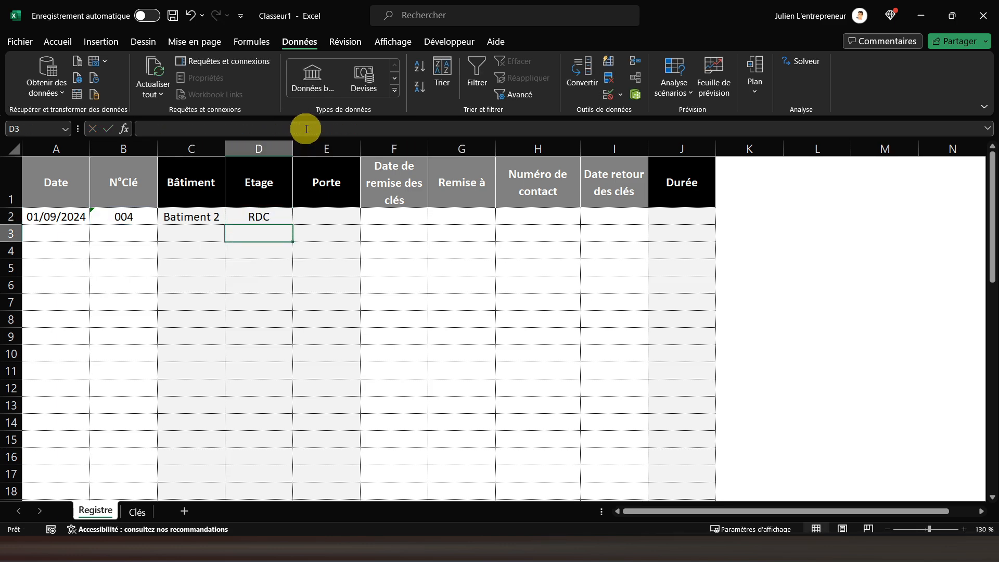
# - Copy the Etage formula from D2 to the rest of the column, D3 to D50
pyautogui.click(254, 218)
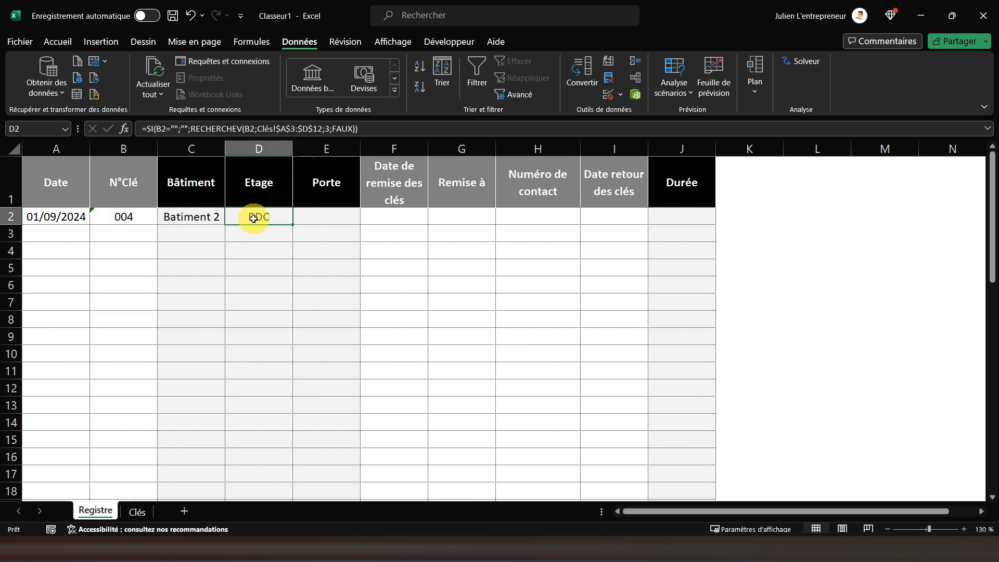
pyautogui.rightClick(253, 218)
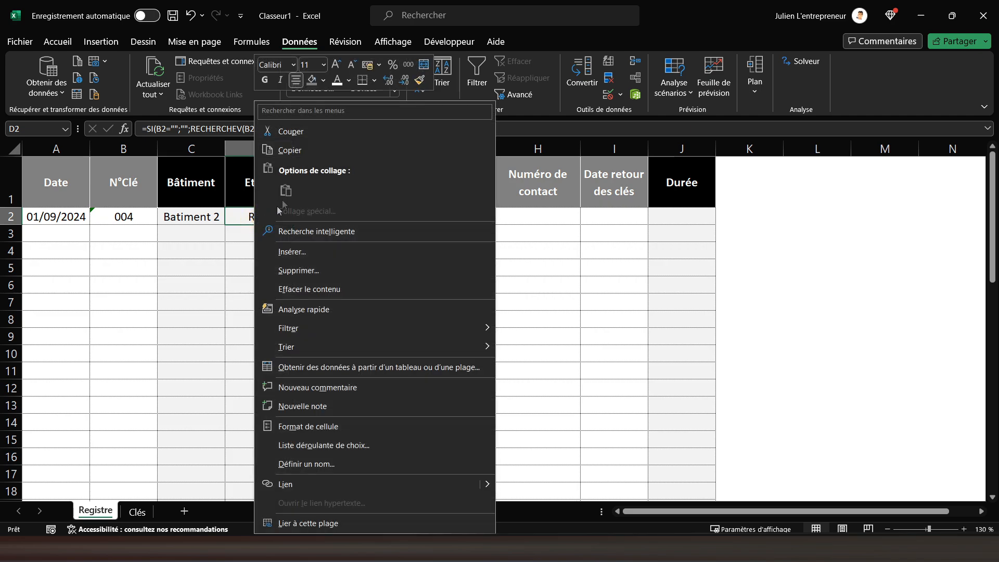
pyautogui.click(262, 150)
pyautogui.scroll(-3, 259, 271)
pyautogui.scroll(-10, 259, 271)
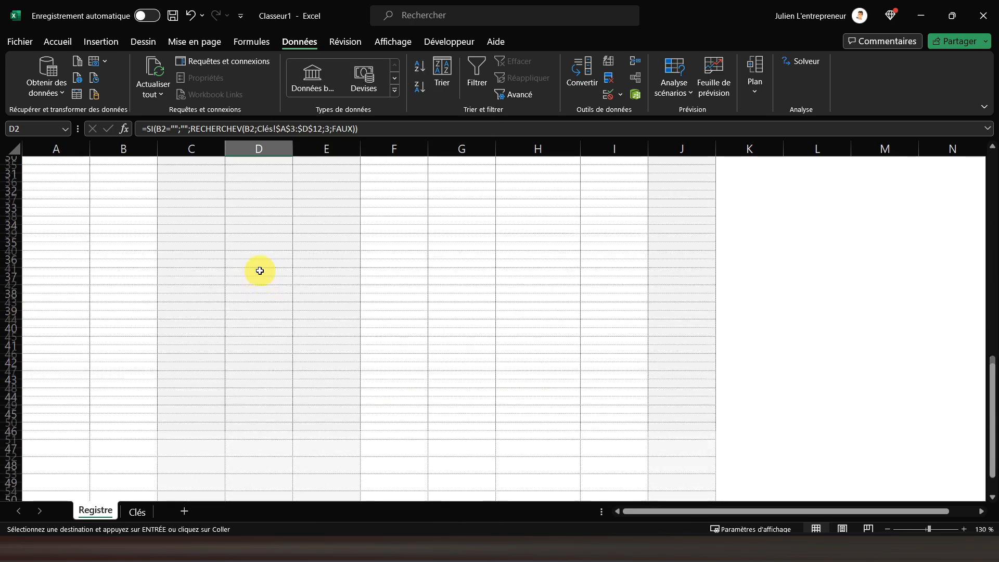
pyautogui.moveTo(261, 327); pyautogui.dragTo(252, 229)
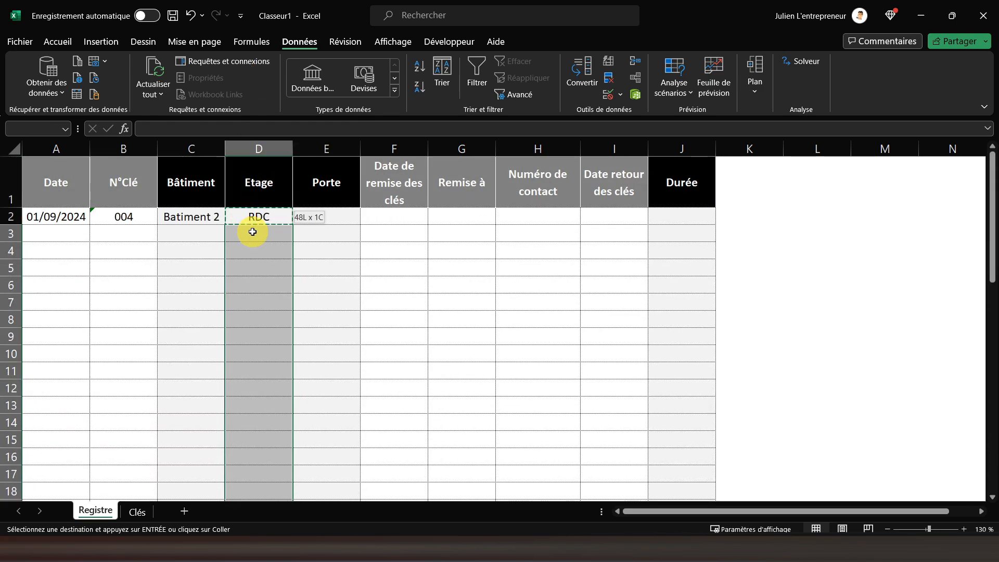
pyautogui.rightClick(253, 229)
pyautogui.click(324, 191)
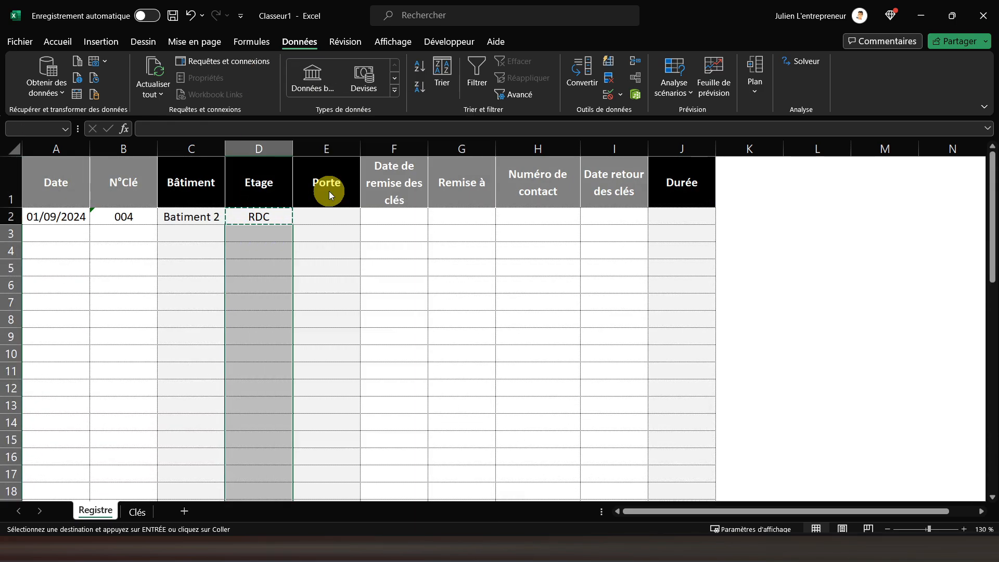
pyautogui.scroll(-13, 260, 232)
pyautogui.scroll(5, 260, 210)
pyautogui.scroll(5, 260, 209)
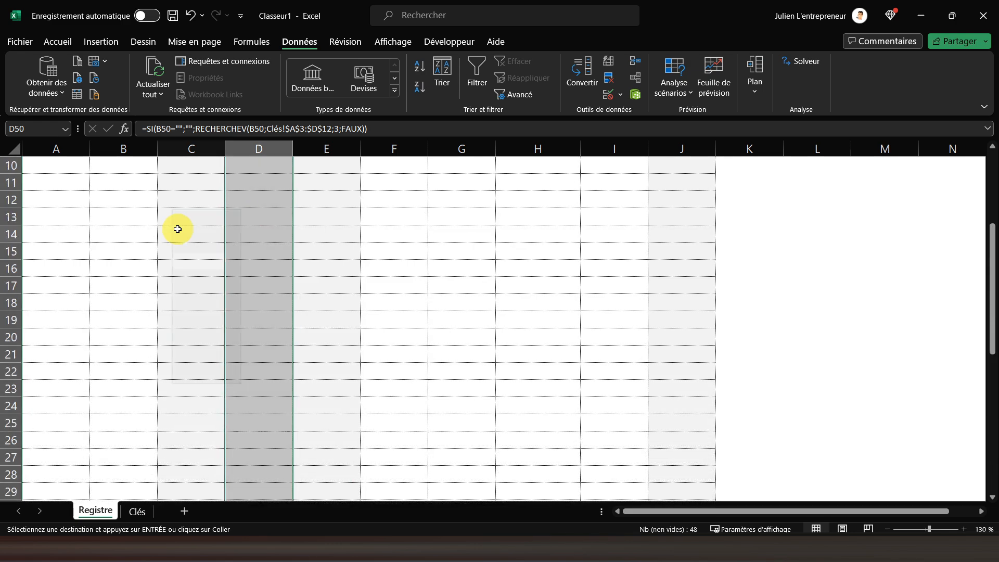
pyautogui.click(178, 230)
pyautogui.scroll(3, 179, 229)
# - Copy the Etage formula from D2 into the Porte cell E2
pyautogui.click(265, 220)
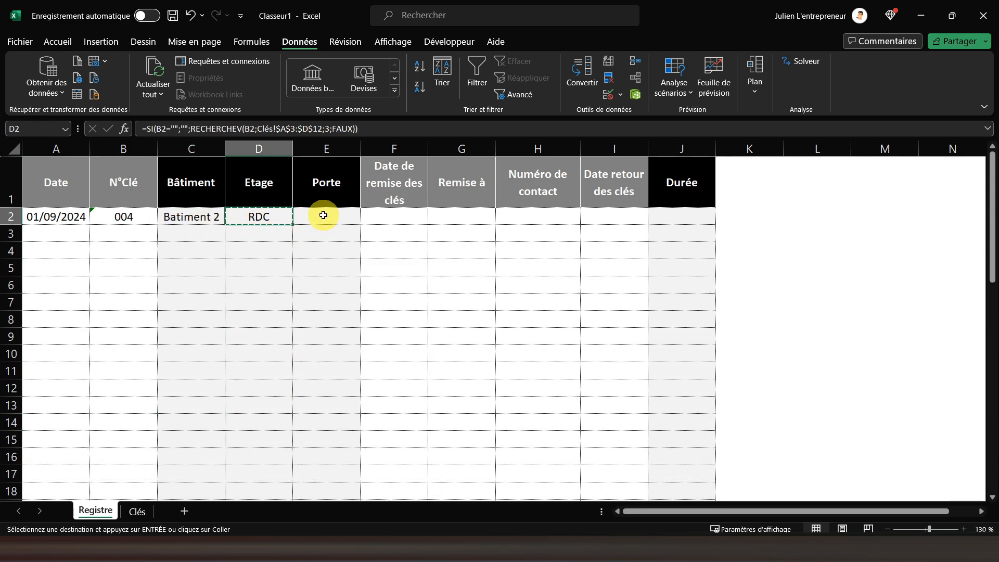
pyautogui.click(323, 215)
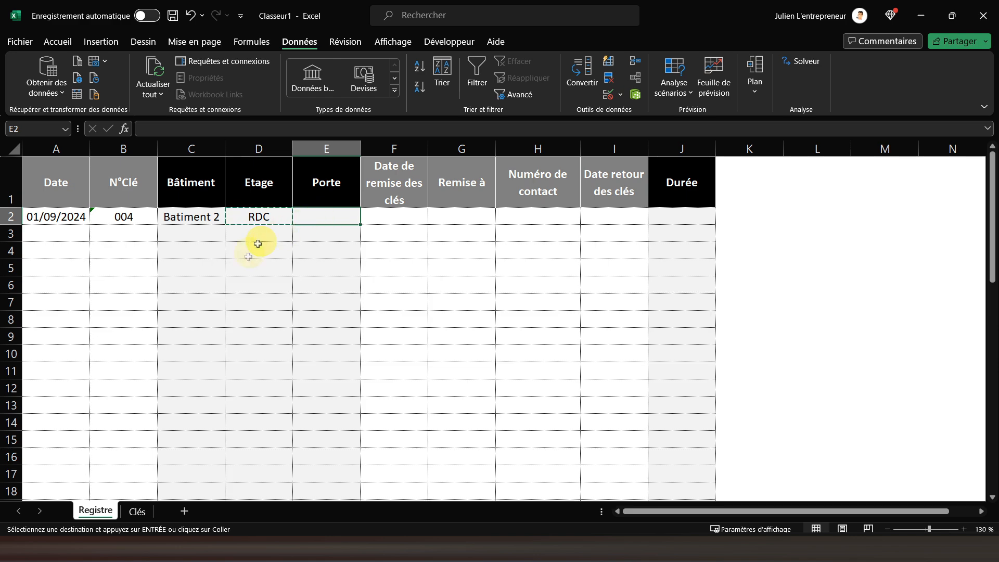
pyautogui.click(253, 217)
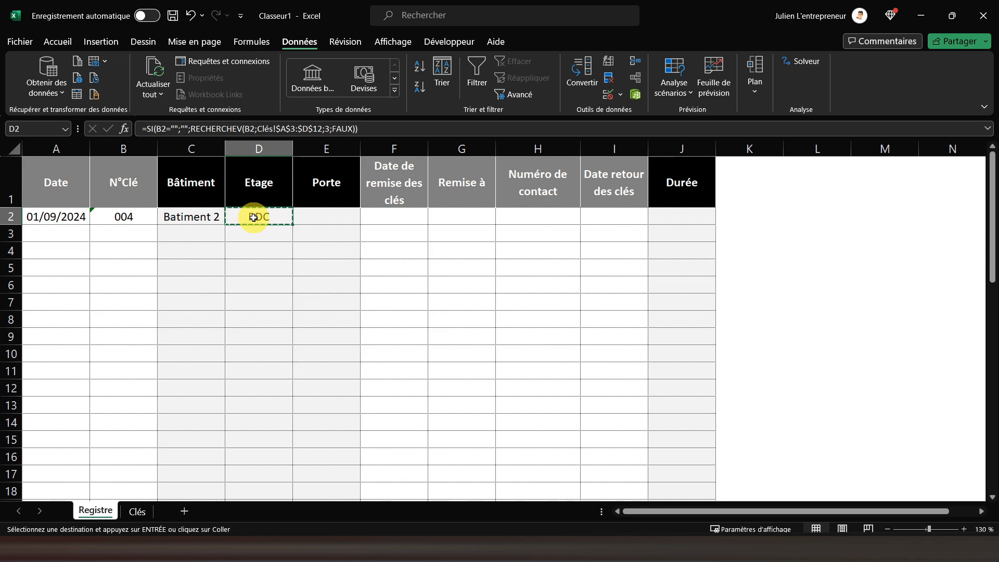
pyautogui.rightClick(254, 217)
pyautogui.click(307, 155)
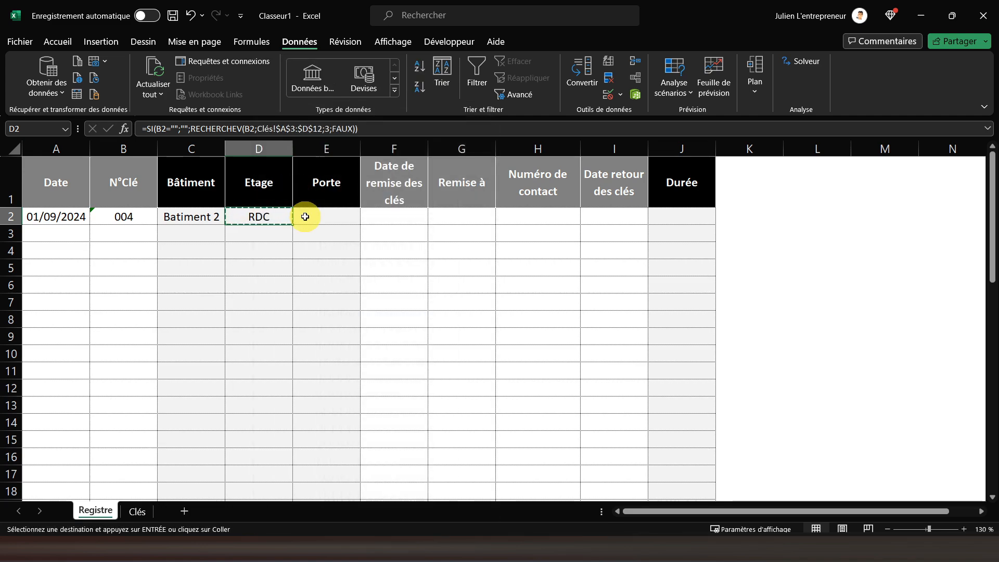
pyautogui.click(306, 216)
pyautogui.rightClick(306, 217)
pyautogui.click(376, 190)
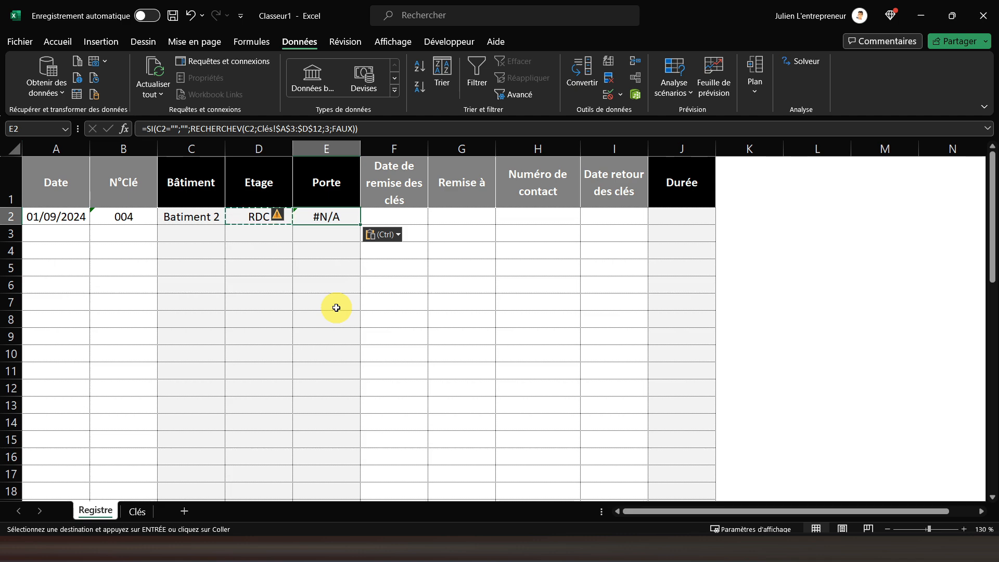
# - Change both key-number references in the E2 formula from C2 to B2
pyautogui.click(381, 127)
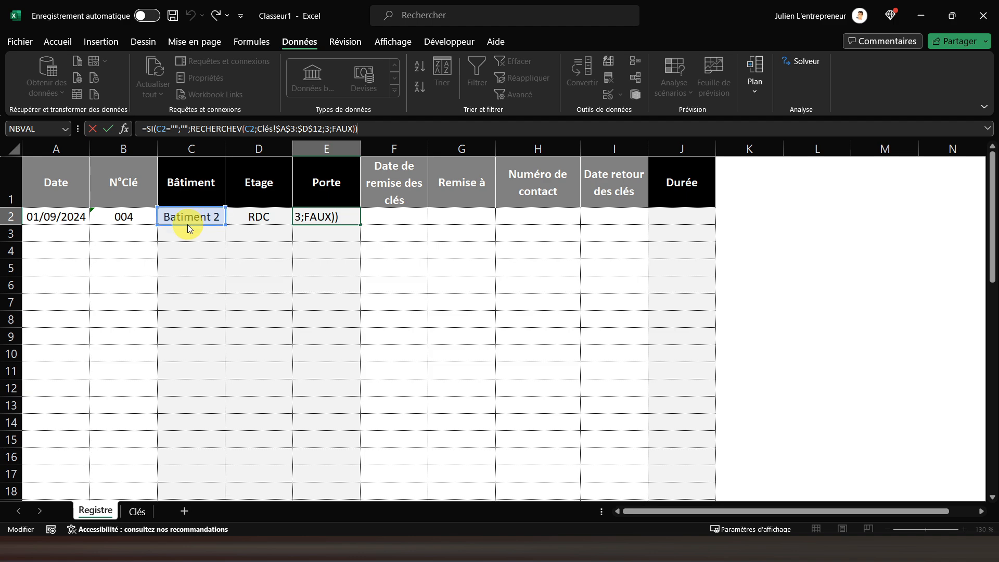
pyautogui.click(138, 221)
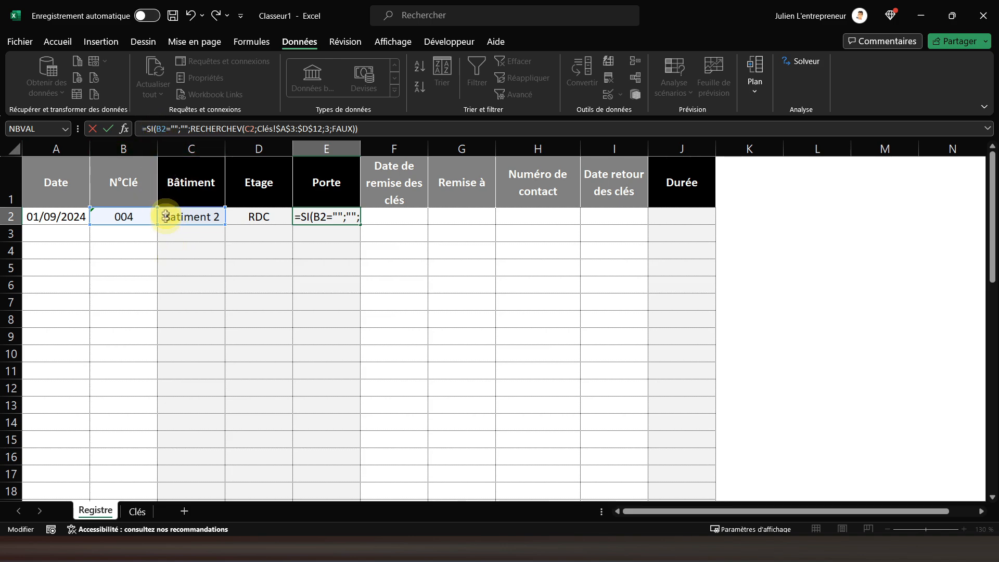
pyautogui.click(143, 222)
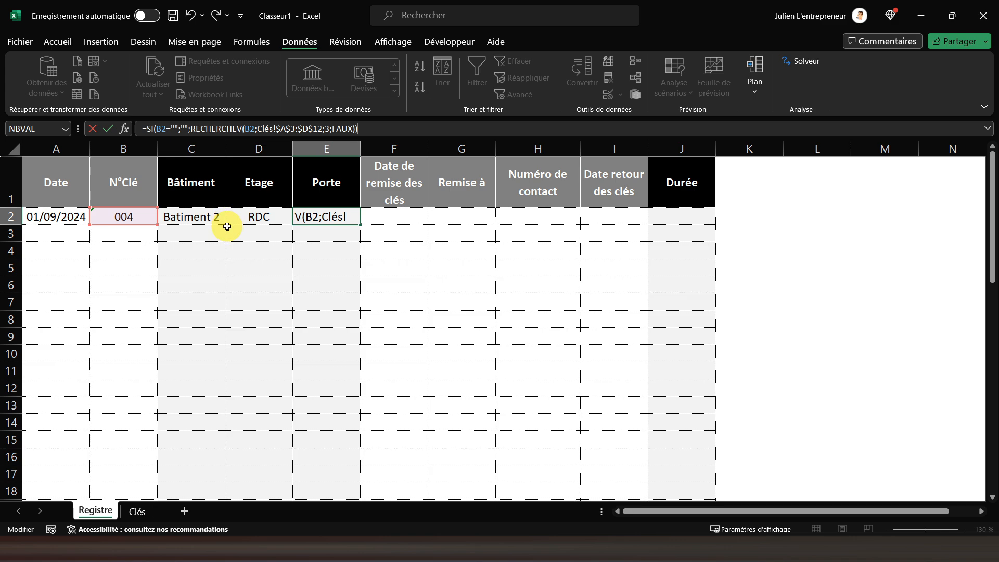
# - Set the RECHERCHEV column index in the Porte formula in E2 to 4, matching the Porte column of the Clés sheet
pyautogui.press('Return')
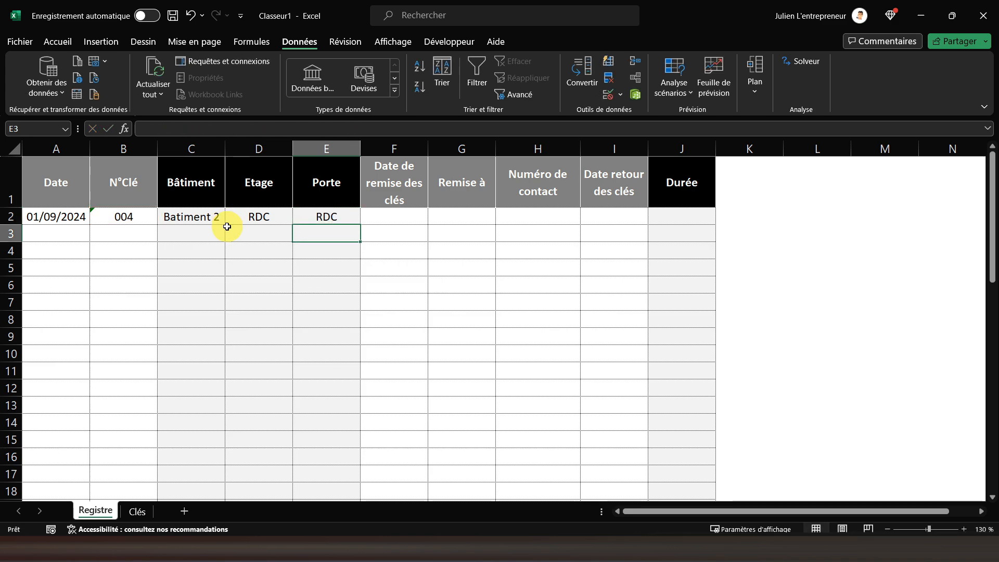
pyautogui.click(268, 217)
pyautogui.click(349, 216)
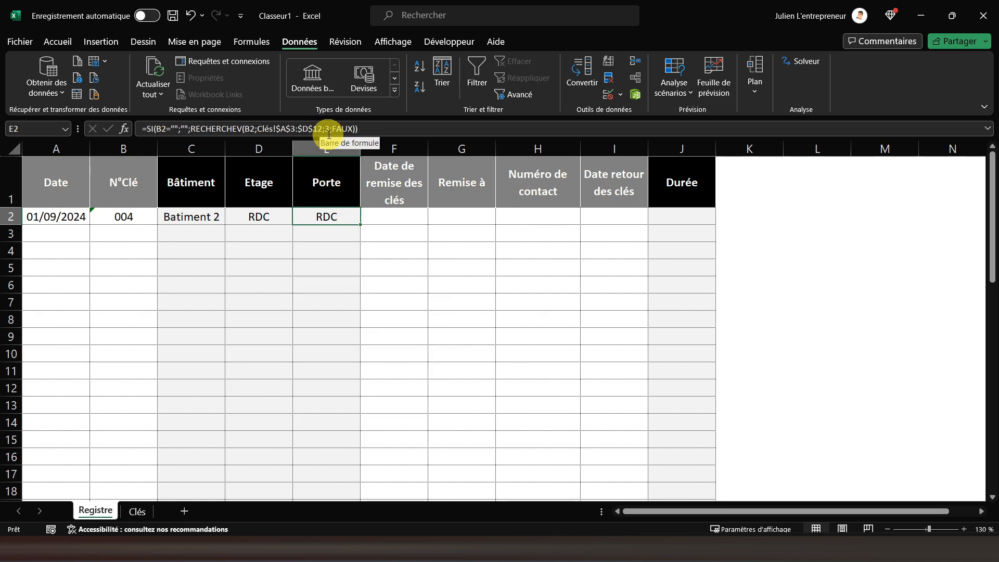
pyautogui.click(137, 510)
pyautogui.click(192, 232)
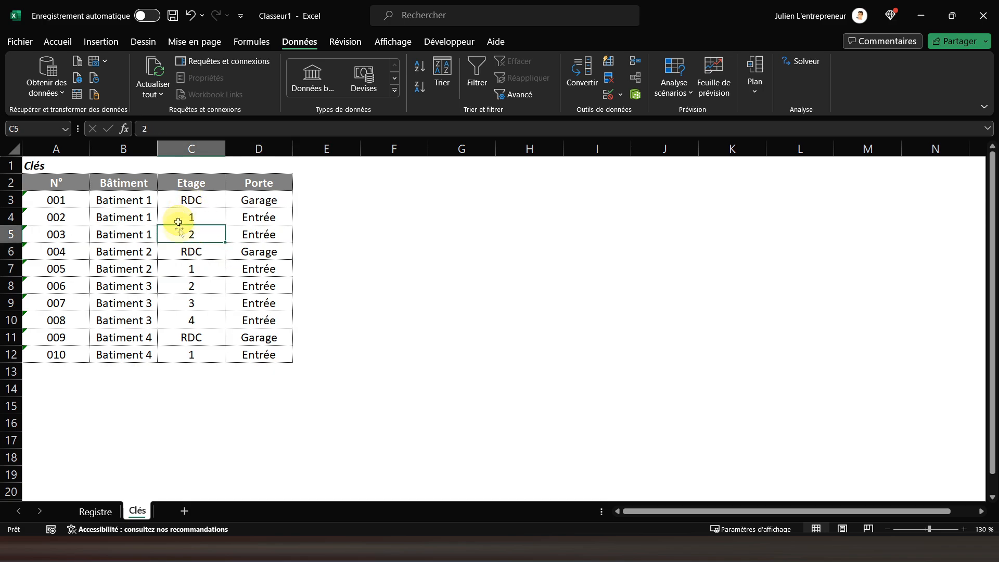
pyautogui.click(260, 234)
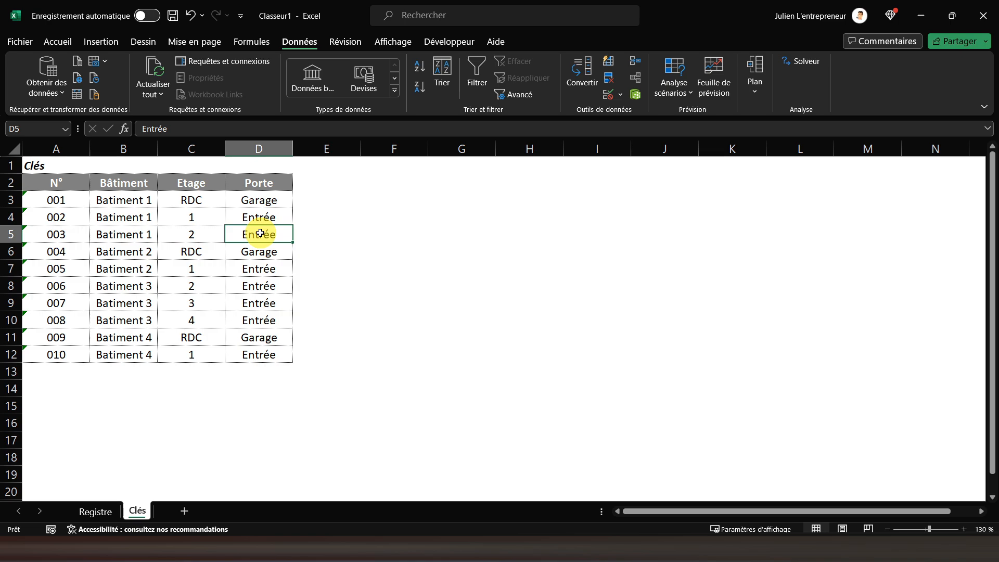
pyautogui.click(95, 511)
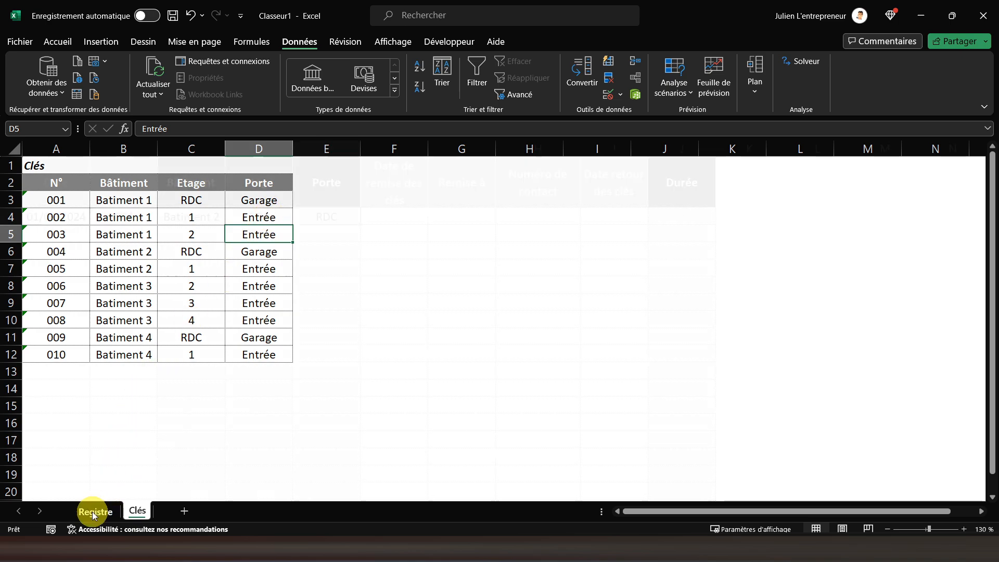
pyautogui.click(330, 128)
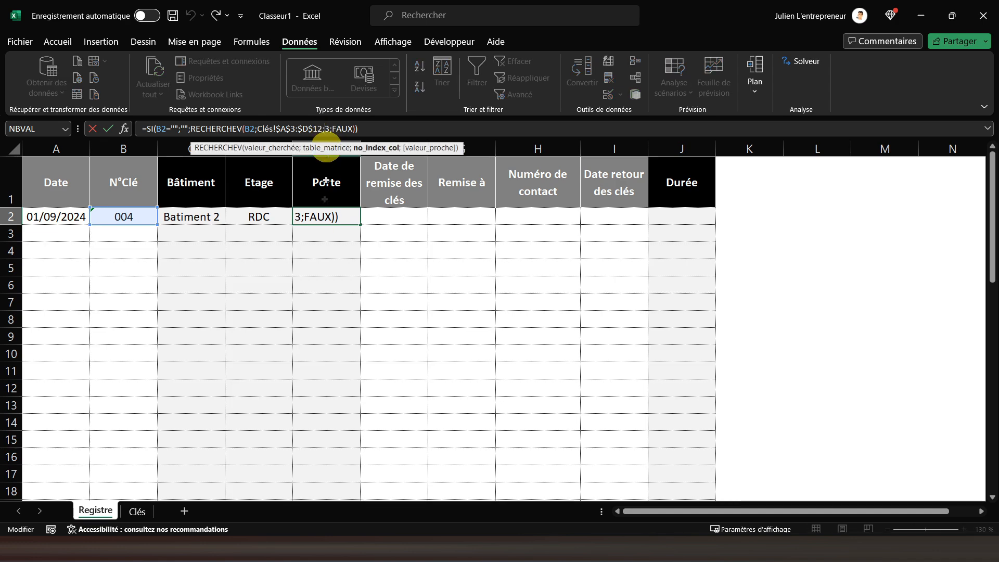
pyautogui.press('BackSpace')
pyautogui.write('4')
pyautogui.press('Return')
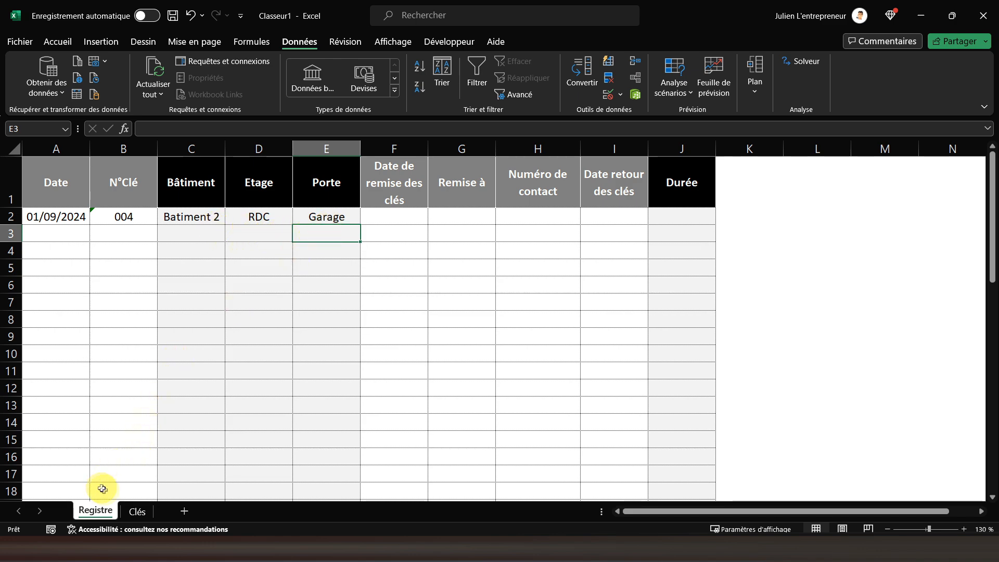
# - Check the building, floor and door listed for key 004 on the Clés sheet against the register row
pyautogui.click(137, 510)
pyautogui.click(116, 254)
pyautogui.click(180, 252)
pyautogui.click(239, 252)
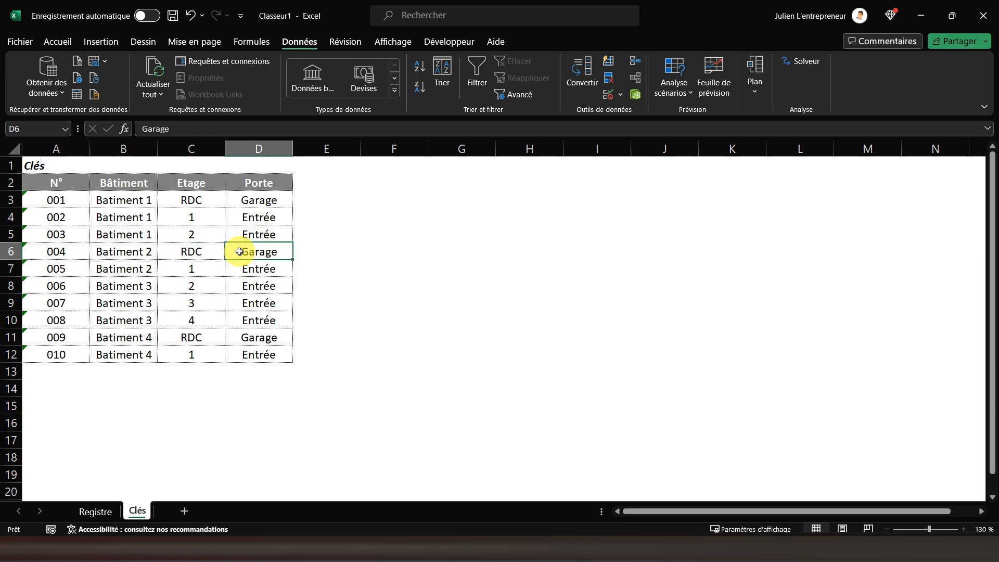
pyautogui.click(97, 510)
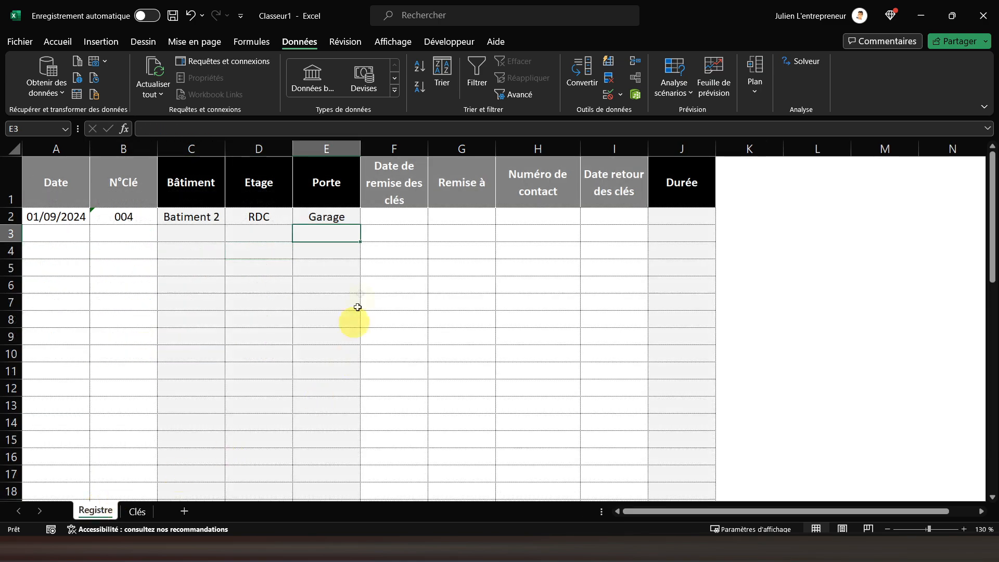
# - Copy the Porte formula from E2 to the rest of the column, E3 to E50
pyautogui.click(321, 220)
pyautogui.rightClick(321, 221)
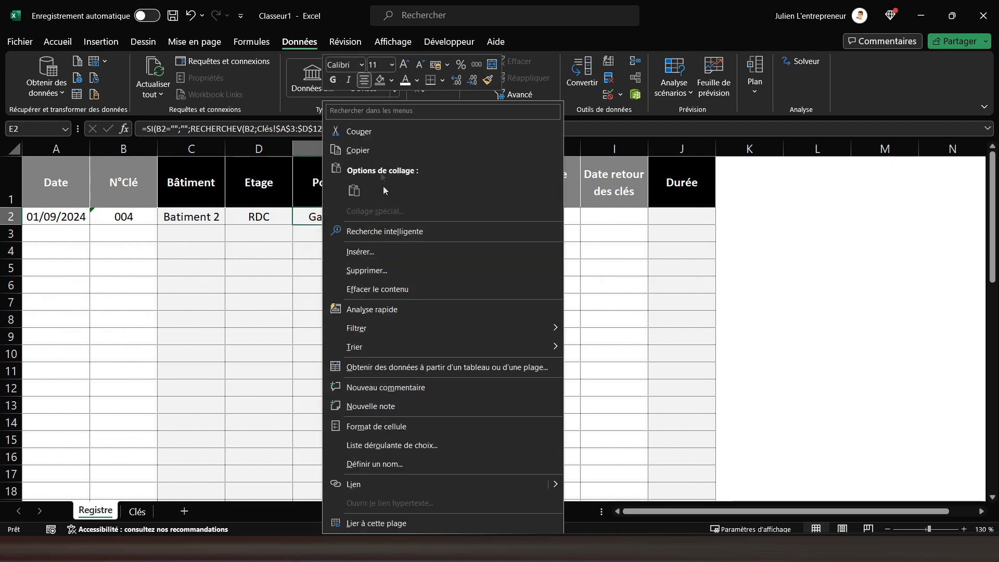
pyautogui.click(373, 152)
pyautogui.click(329, 236)
pyautogui.moveTo(329, 251); pyautogui.dragTo(322, 448)
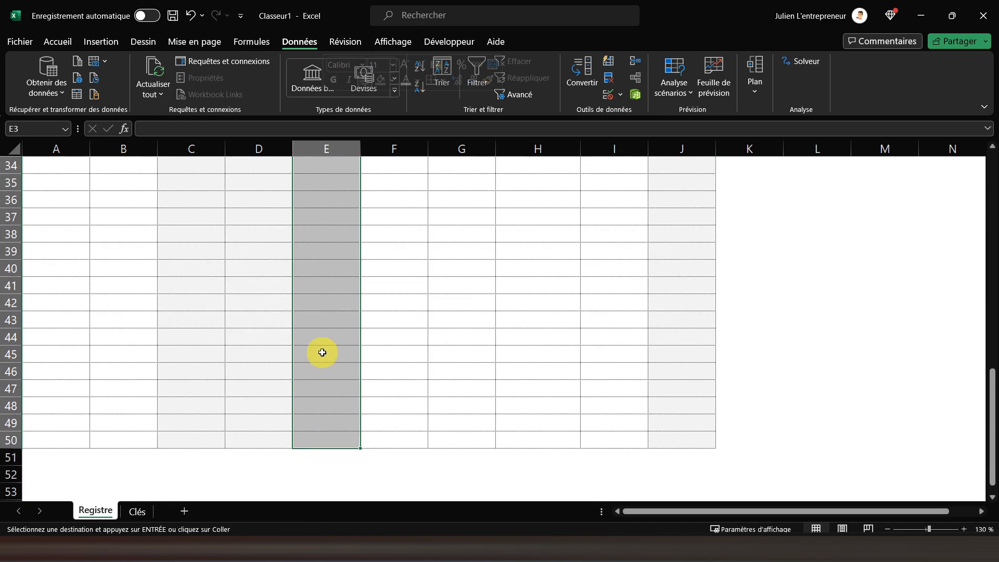
pyautogui.rightClick(323, 351)
pyautogui.click(391, 197)
pyautogui.scroll(5, 401, 323)
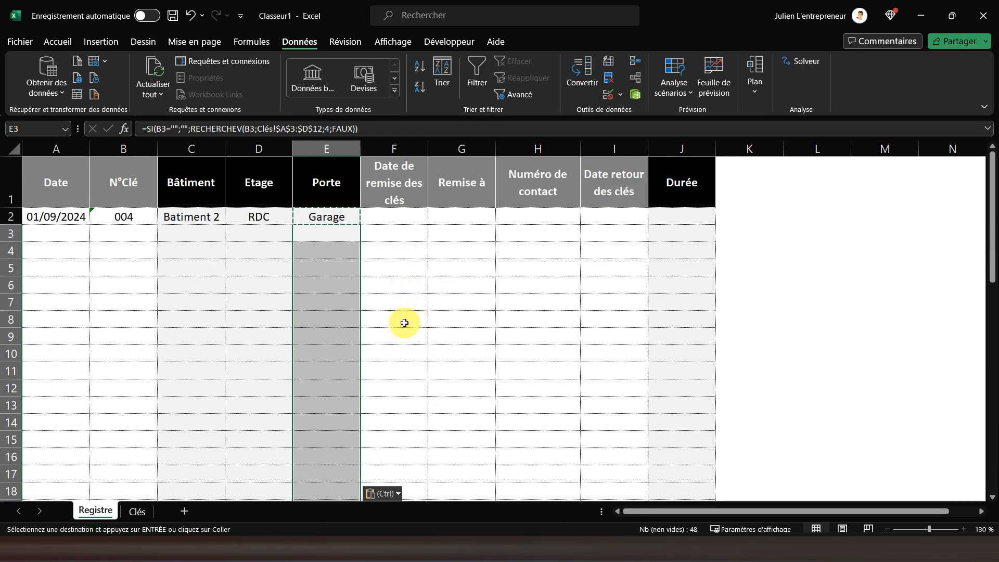
pyautogui.click(312, 223)
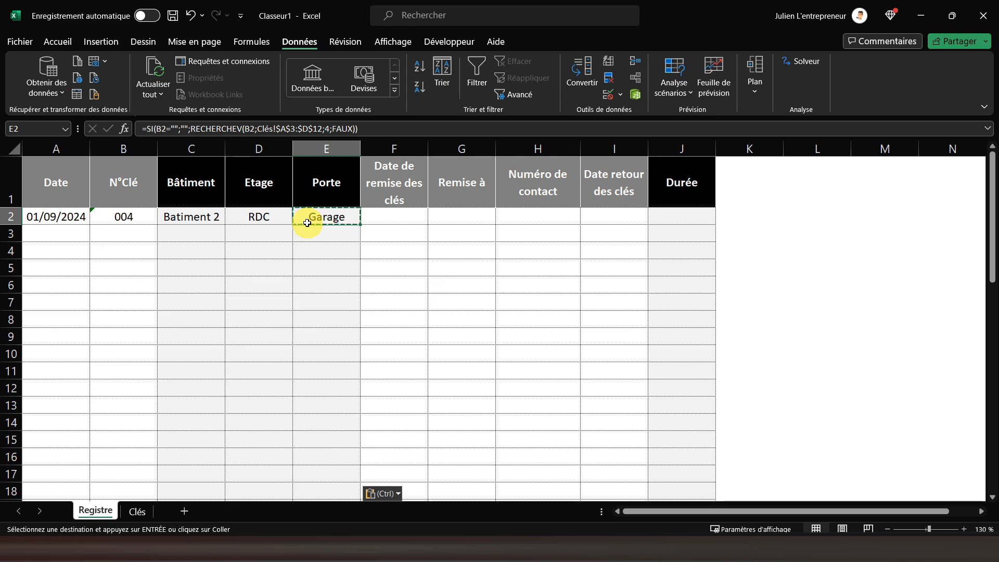
# - Enter 01/01/2024 as the key handover date in F2
pyautogui.click(381, 218)
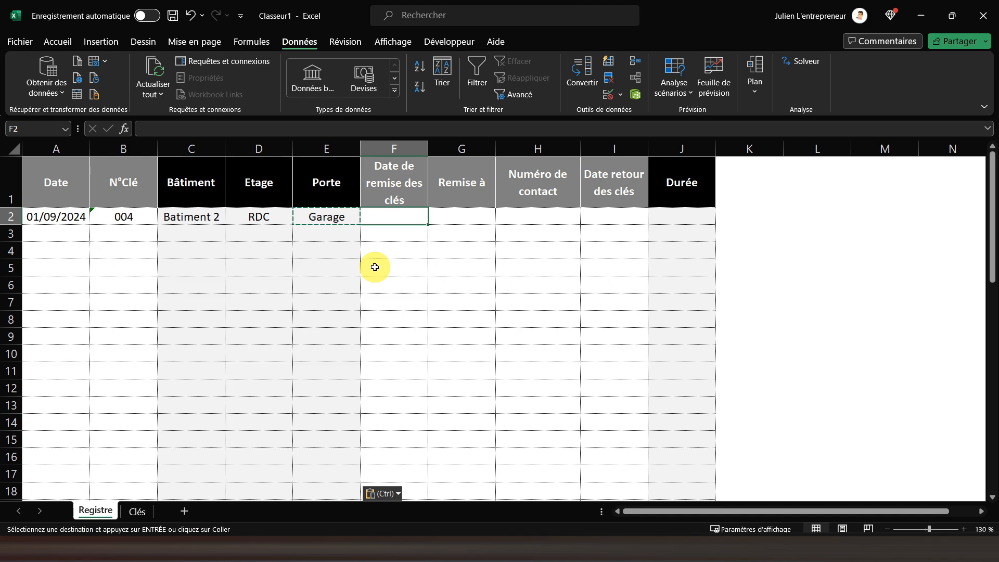
pyautogui.write('01')
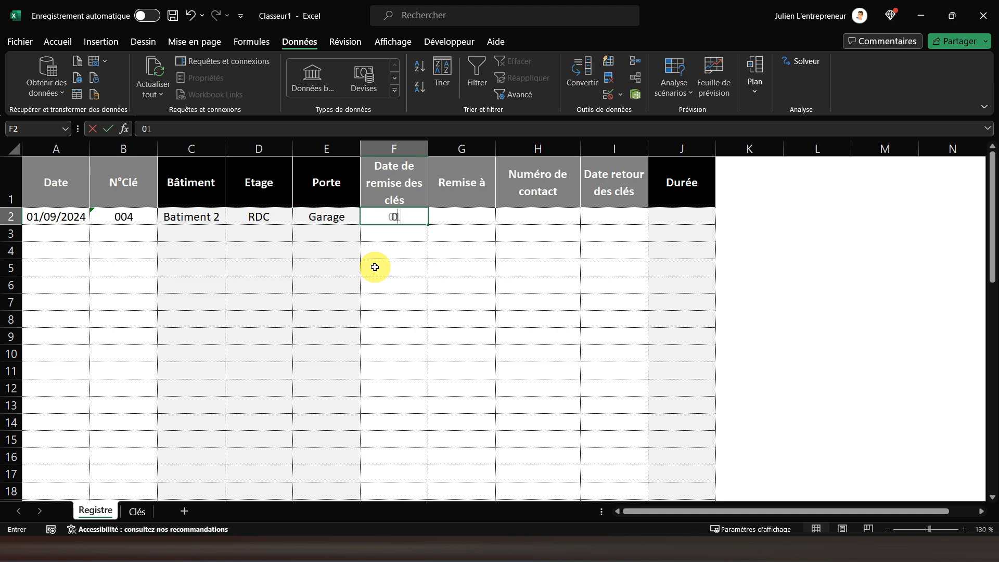
pyautogui.write('/01/2024')
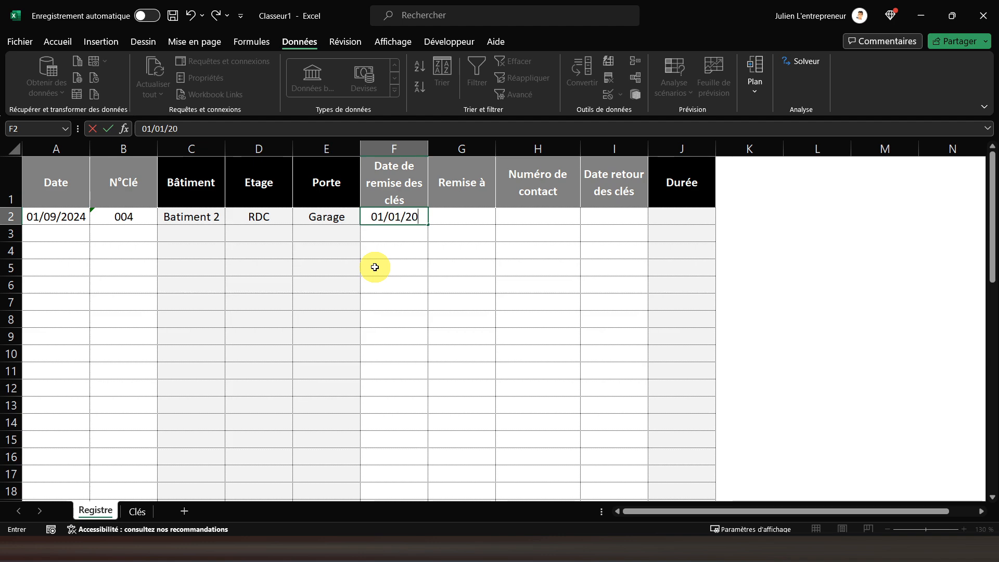
pyautogui.press('Return')
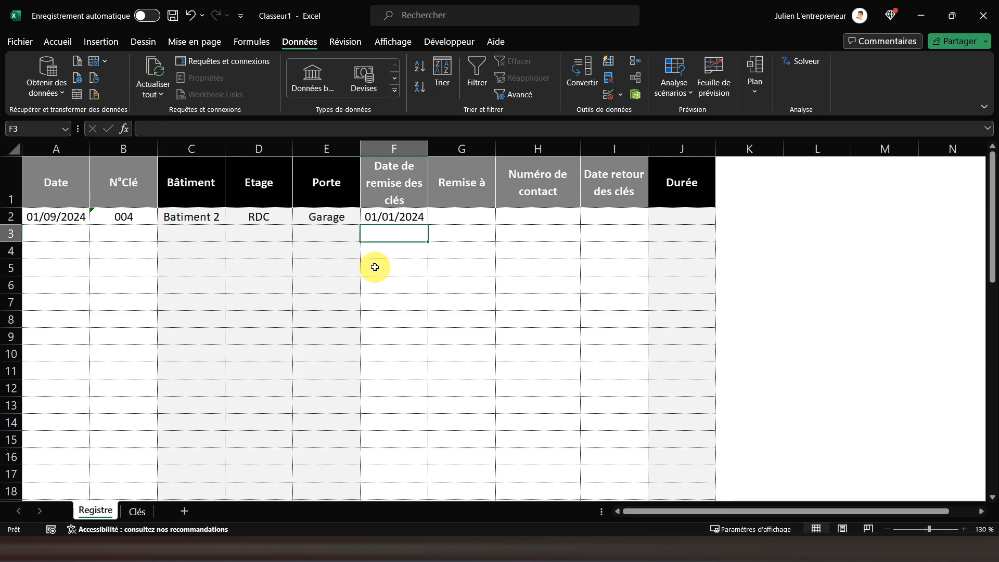
# - Enter the recipient's name in G2 and their contact phone number in H2
pyautogui.click(447, 217)
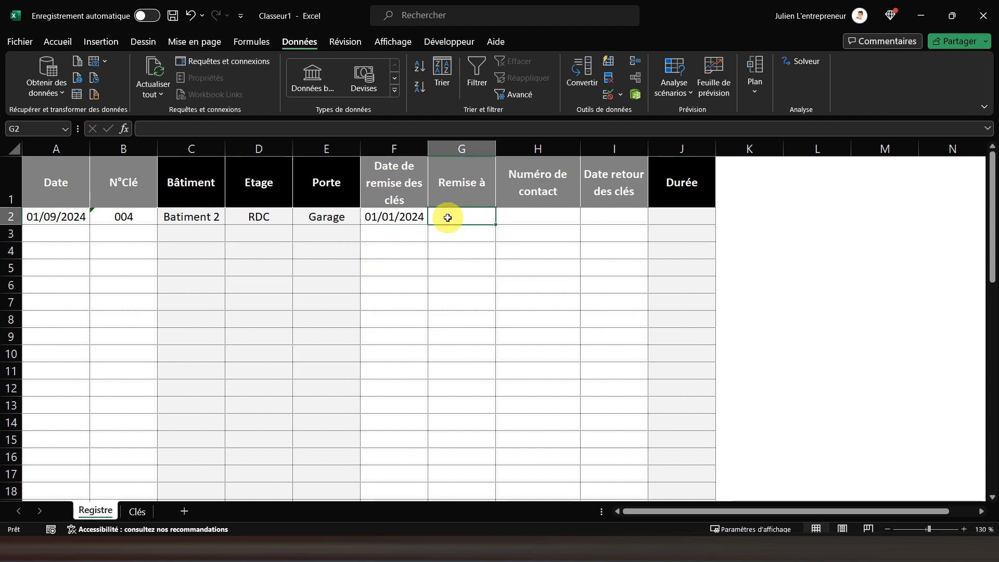
pyautogui.write('M. Martin')
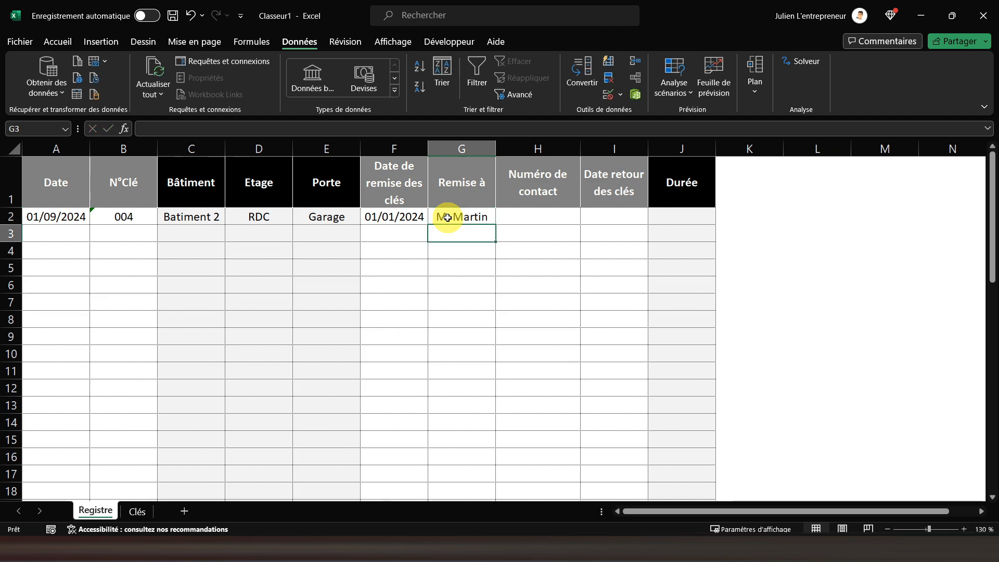
pyautogui.press('Tab')
pyautogui.write('11')
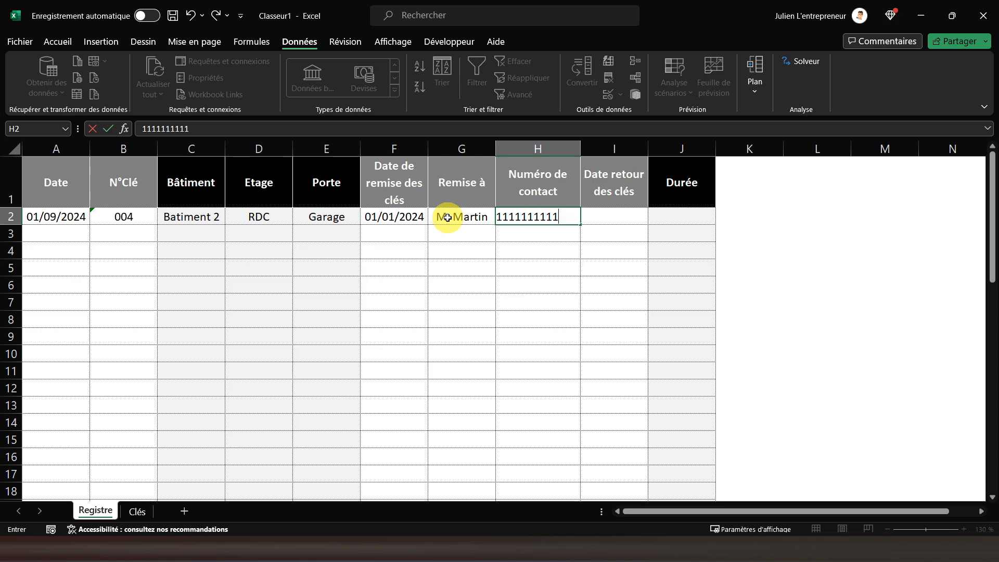
pyautogui.write(' 11 11 11 11')
pyautogui.press('Return')
# - Enter 31/01/2024 as the key return date in I2
pyautogui.press('Up')
pyautogui.press('Tab')
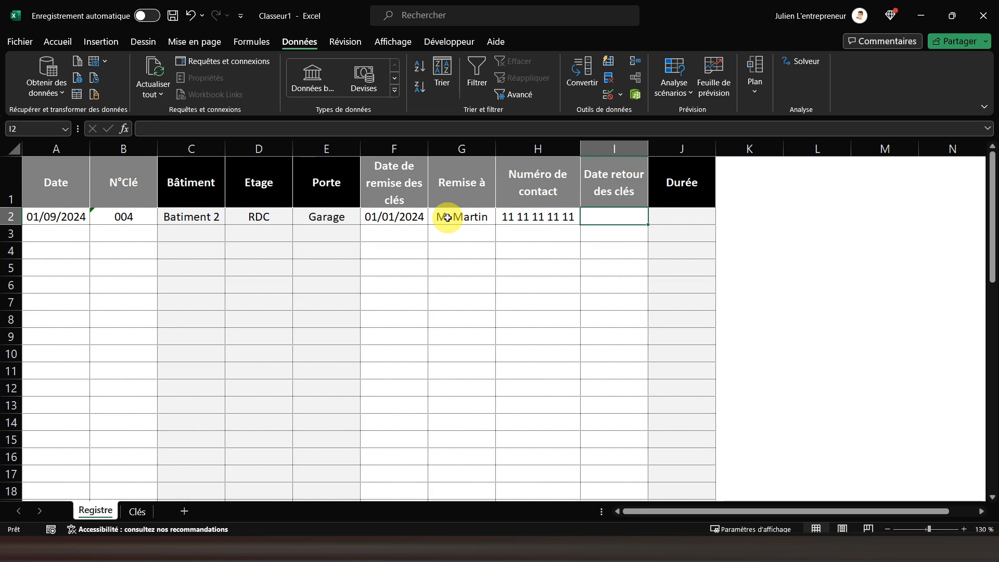
pyautogui.write('31')
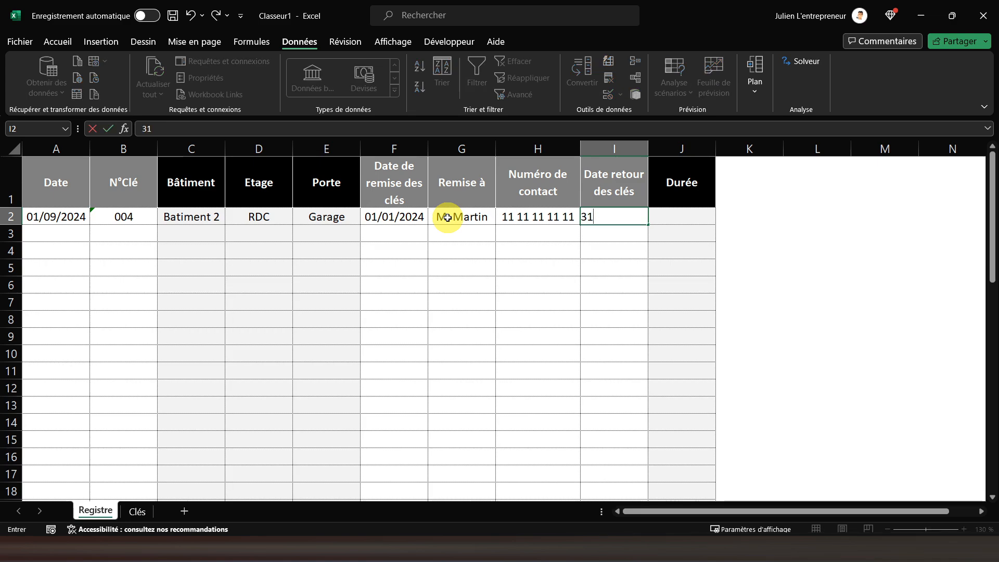
pyautogui.write('/12')
pyautogui.press('BackSpace')
pyautogui.write('/2024')
pyautogui.press('Return')
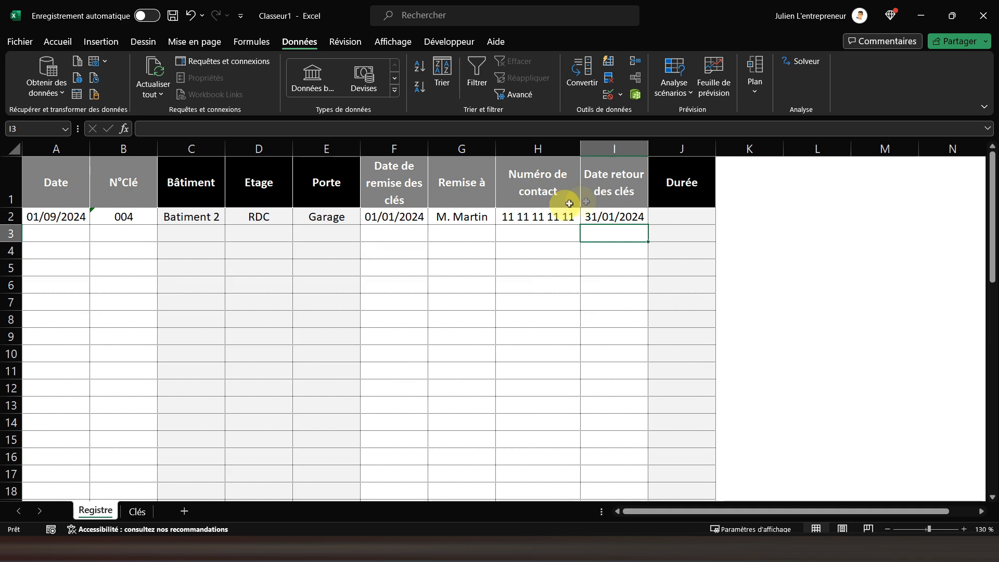
# - Test the number format of the Durée cell J2 with the value 4, and clear the cell
pyautogui.click(664, 215)
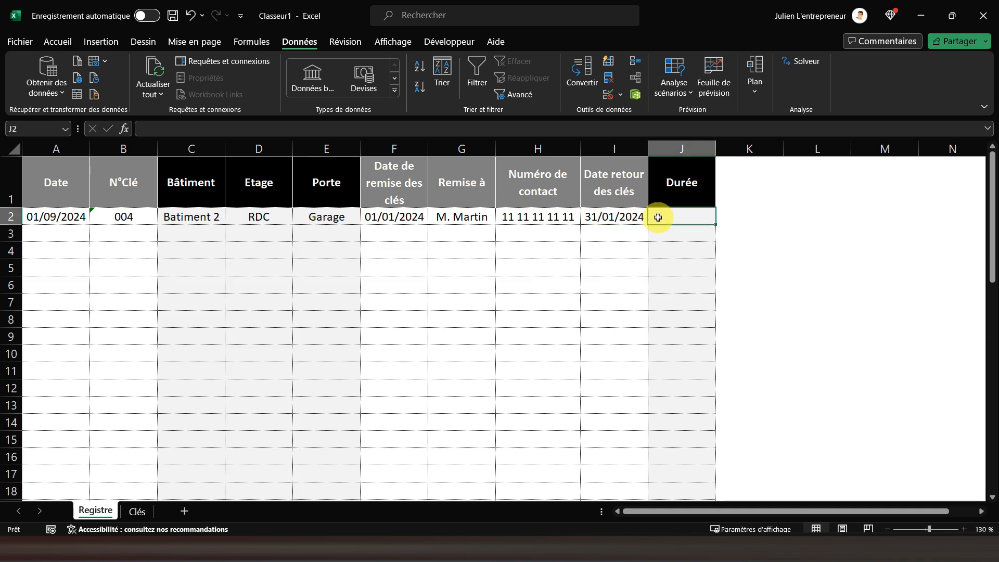
pyautogui.write('4')
pyautogui.press('Return')
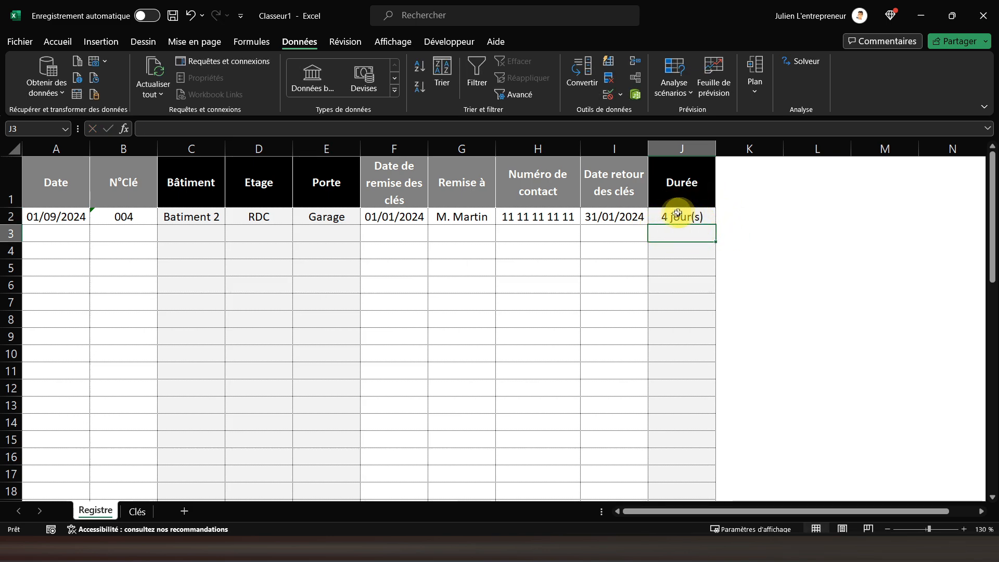
pyautogui.click(665, 219)
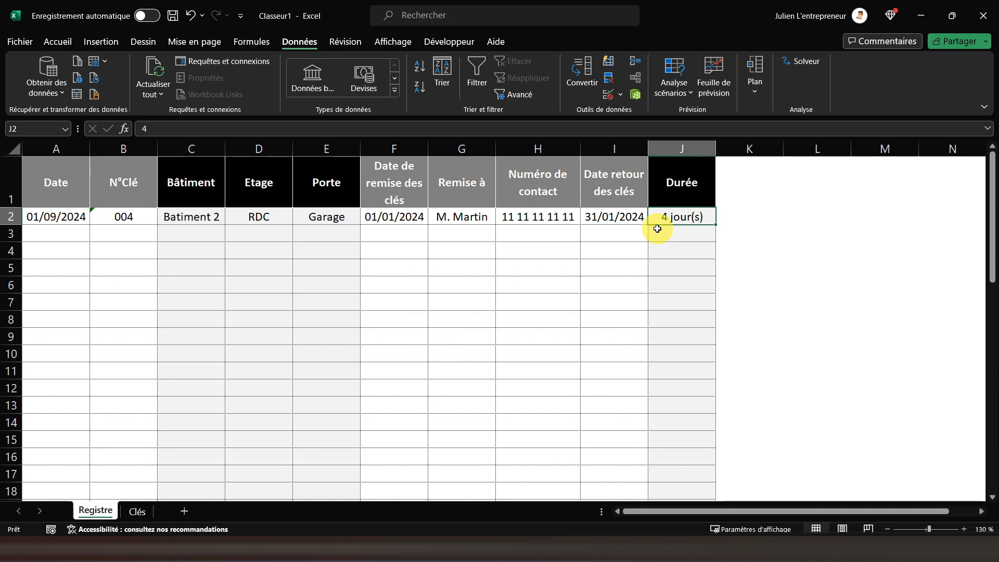
pyautogui.press('Delete')
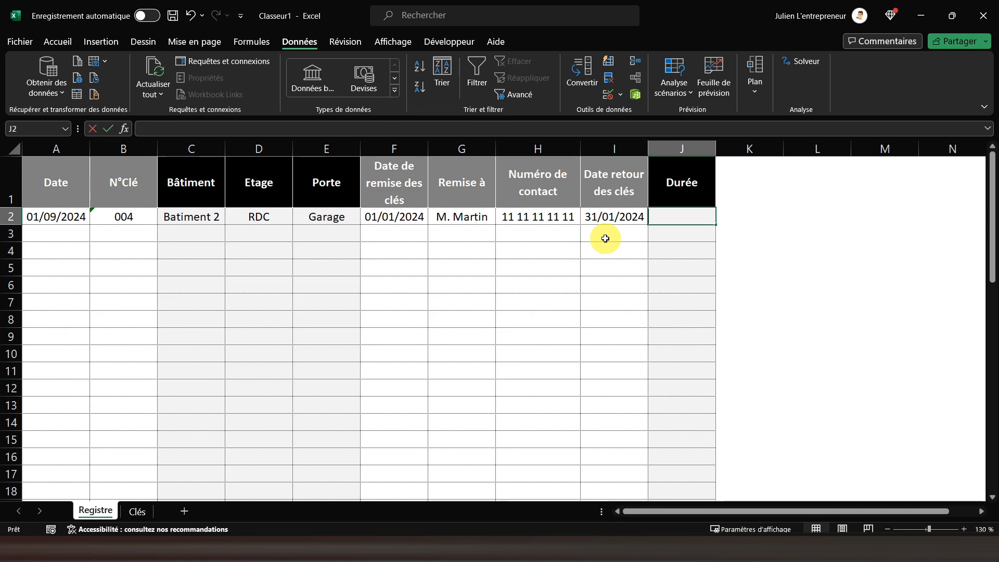
# - Enter the formula =SI(B2="";"";DATEDIF(F2;I2;"d")) in the Durée cell J2 to calculate the loan duration in days
pyautogui.write('=si(')
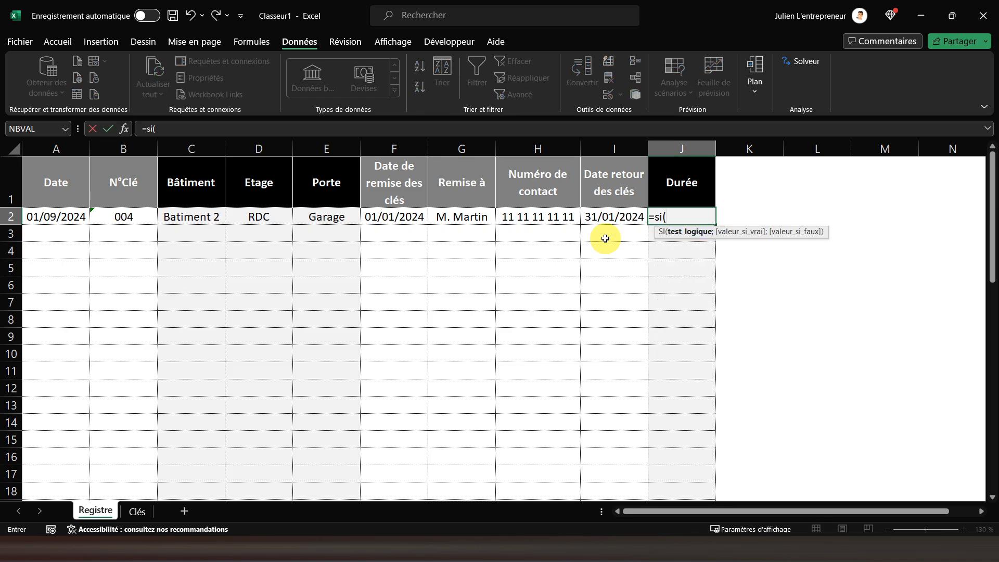
pyautogui.click(125, 216)
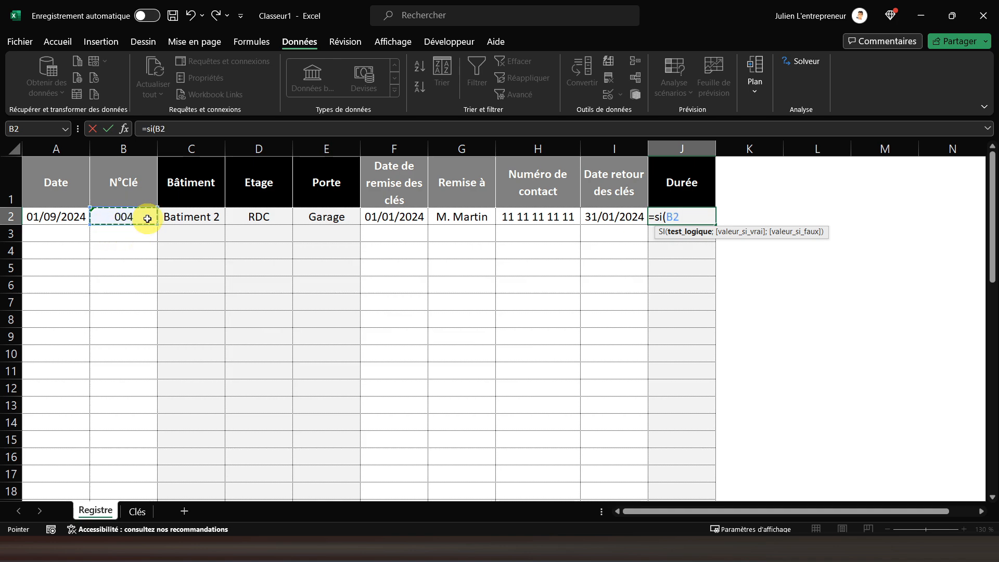
pyautogui.write('=')
pyautogui.write('"";')
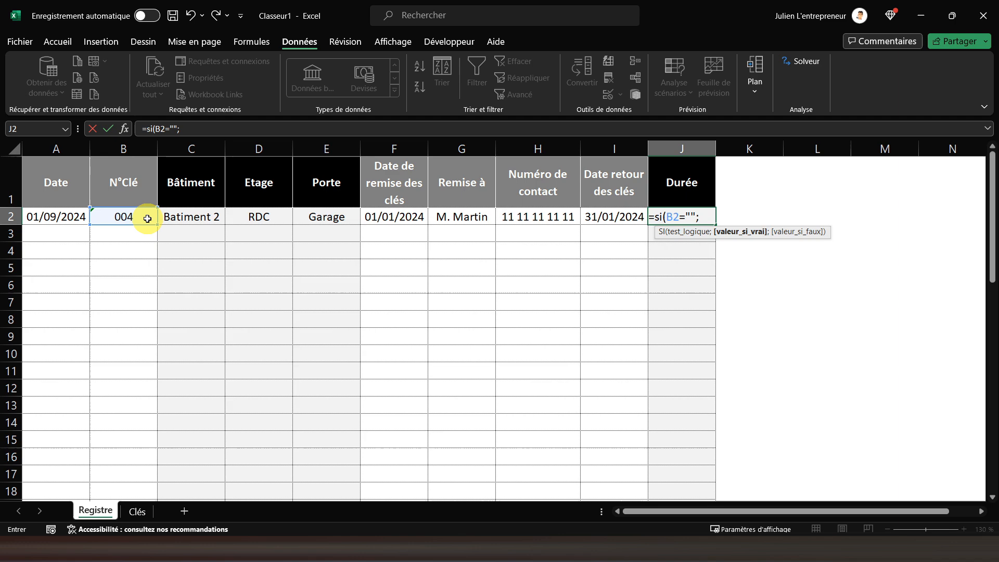
pyautogui.write('"";')
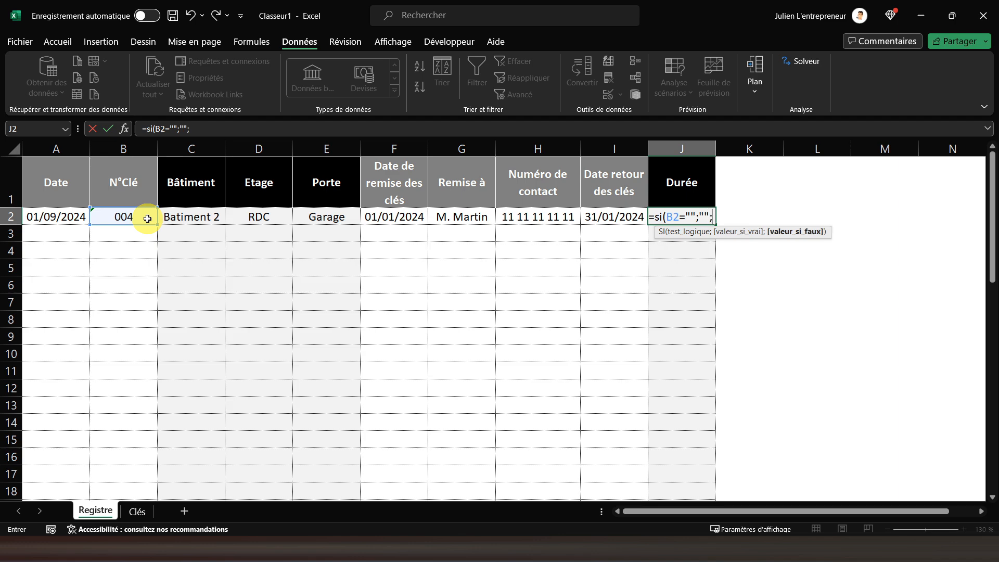
pyautogui.write('da')
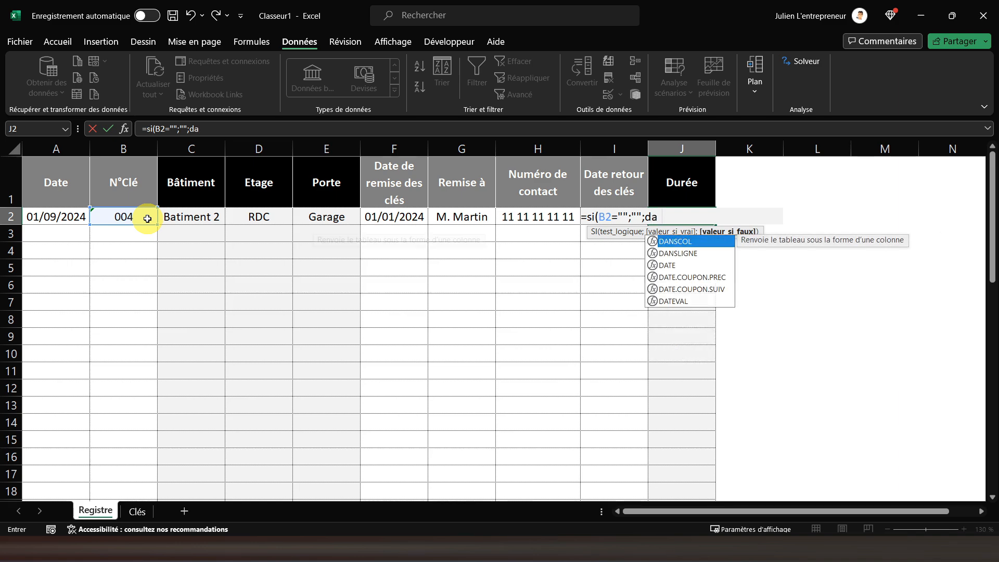
pyautogui.write('tedif')
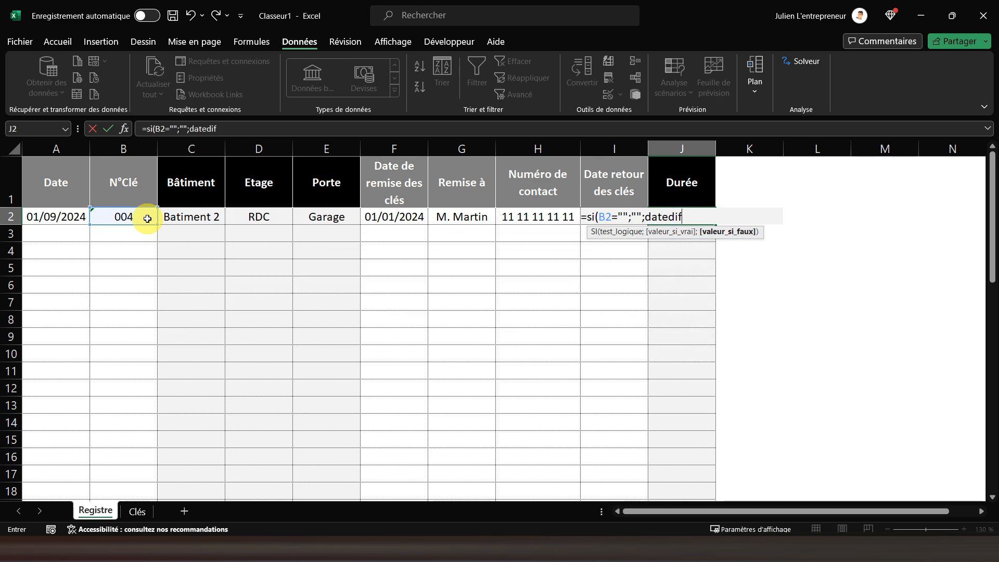
pyautogui.write('(')
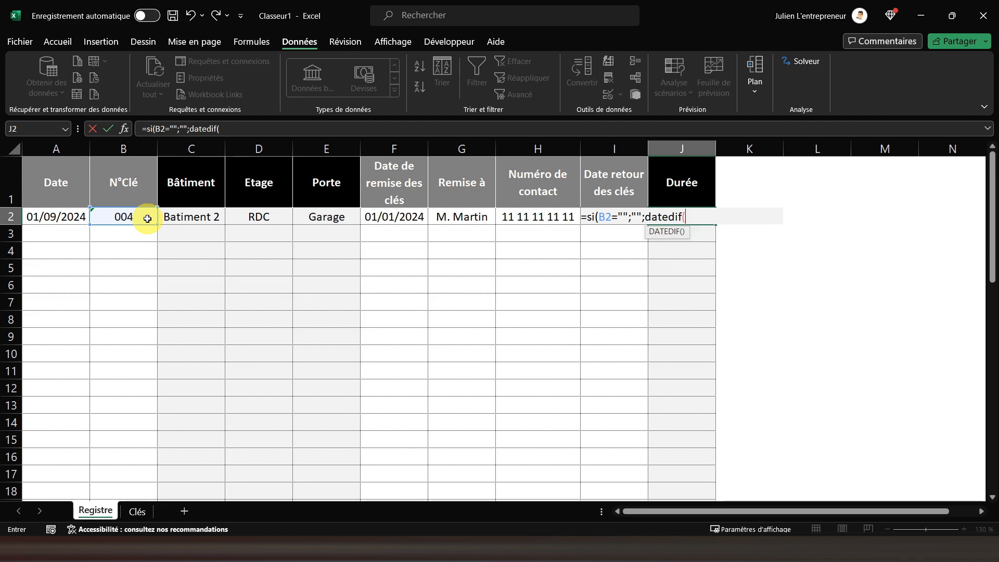
pyautogui.click(390, 215)
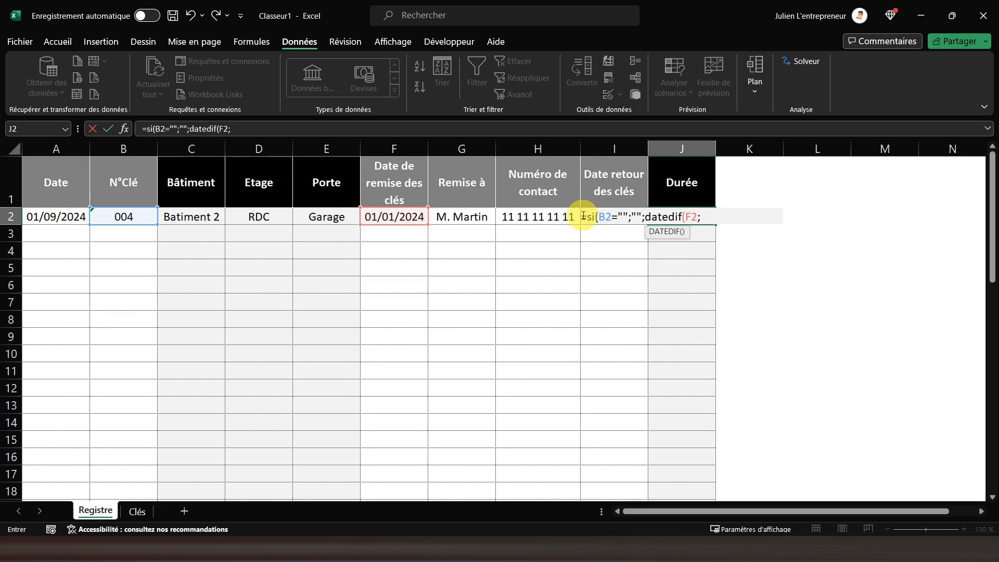
pyautogui.write('i2')
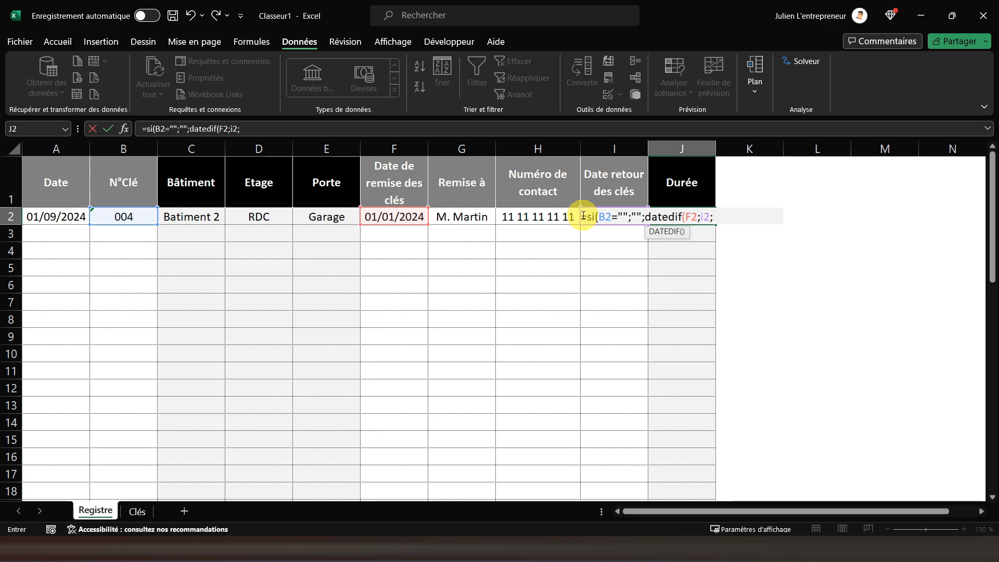
pyautogui.write('"d"')
pyautogui.write('))')
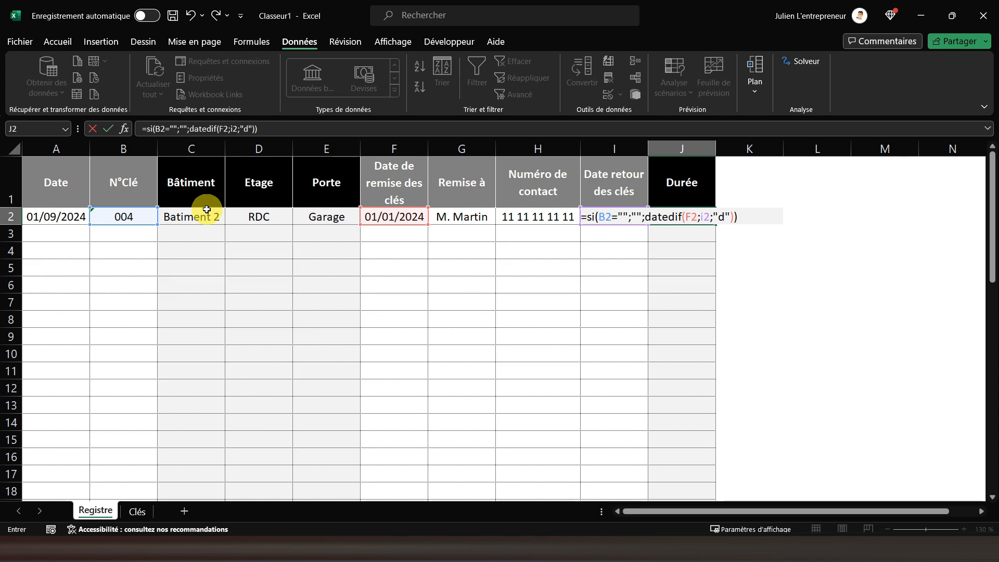
pyautogui.press('Return')
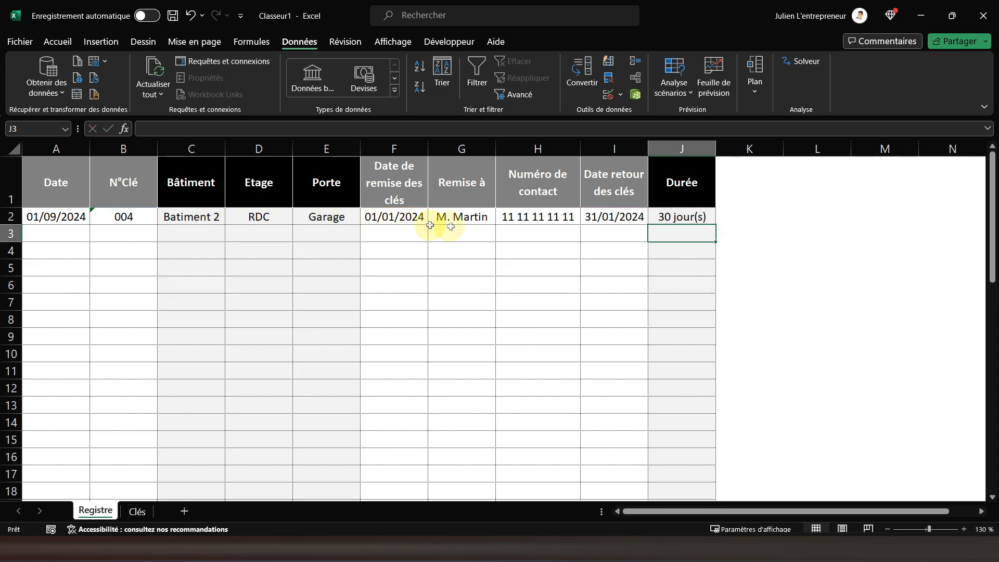
# - Copy the duration formula from J2 into the rest of the Durée column, cells J3 to J50
pyautogui.click(682, 215)
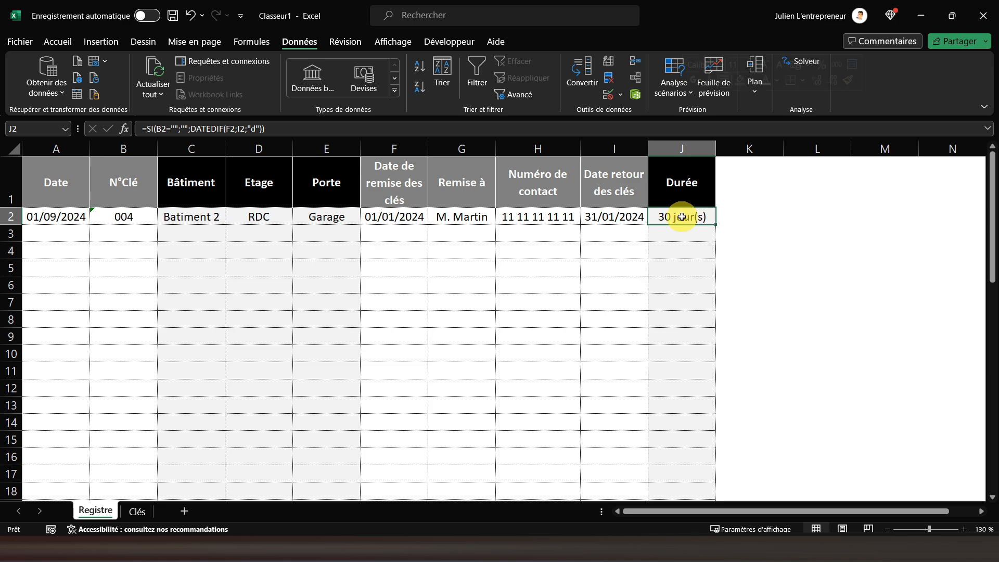
pyautogui.rightClick(682, 216)
pyautogui.click(713, 150)
pyautogui.scroll(-13, 690, 291)
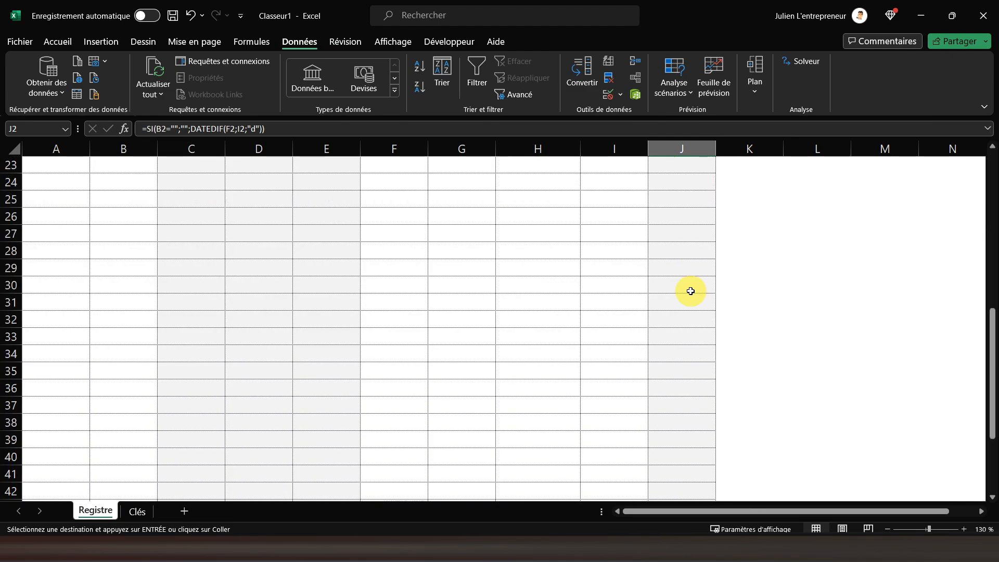
pyautogui.moveTo(673, 317); pyautogui.dragTo(665, 232)
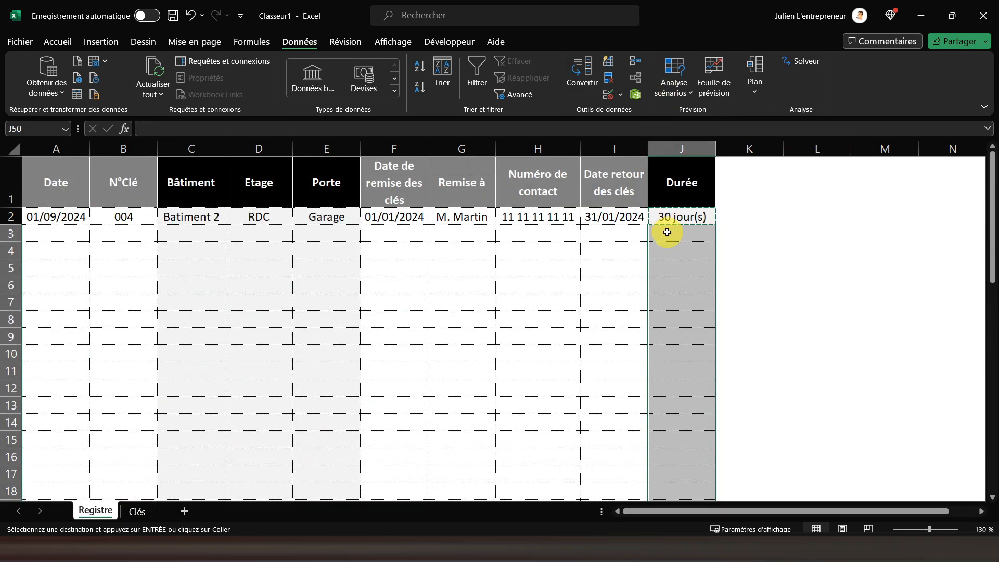
pyautogui.rightClick(667, 232)
pyautogui.click(744, 191)
pyautogui.scroll(13, 691, 222)
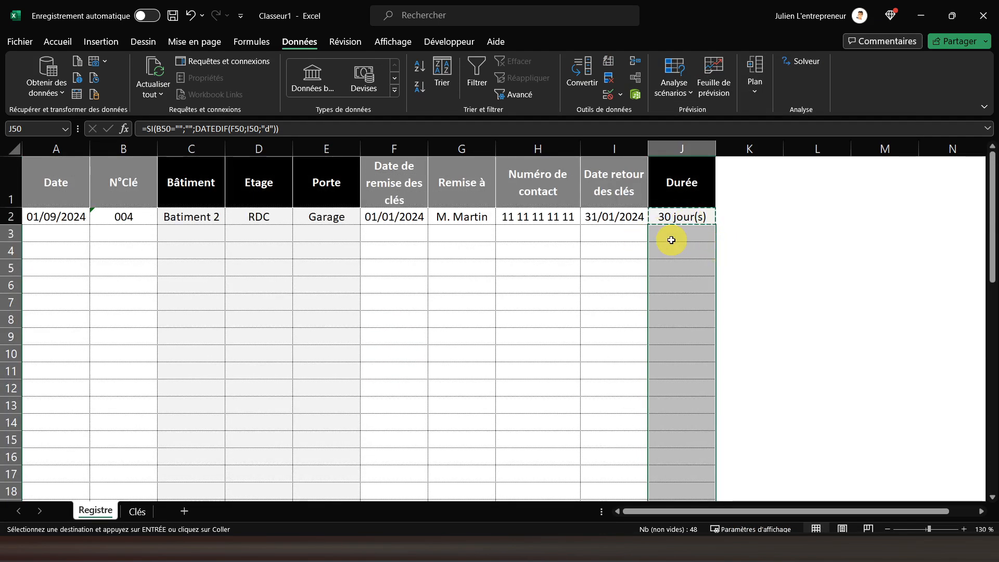
pyautogui.click(137, 231)
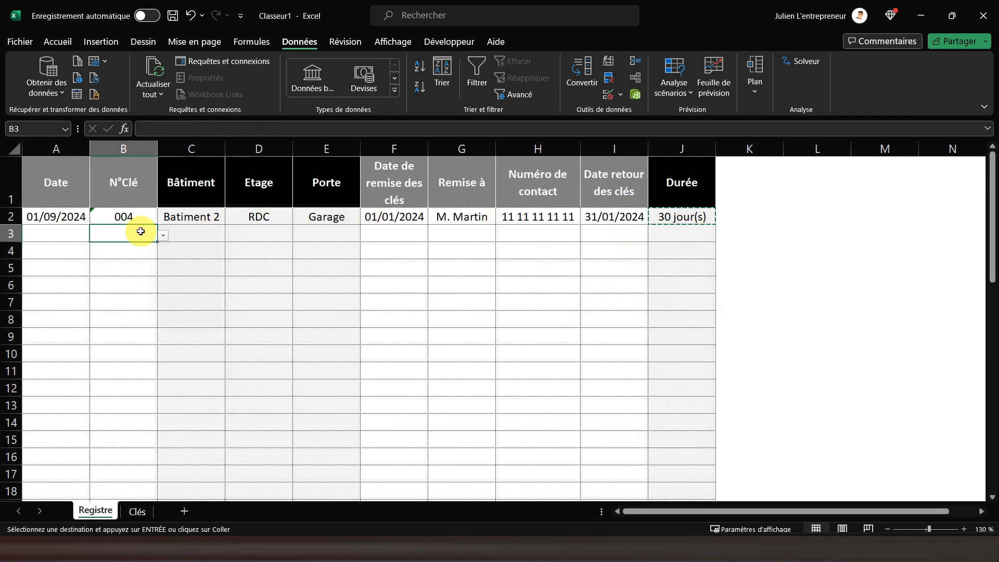
pyautogui.click(63, 190)
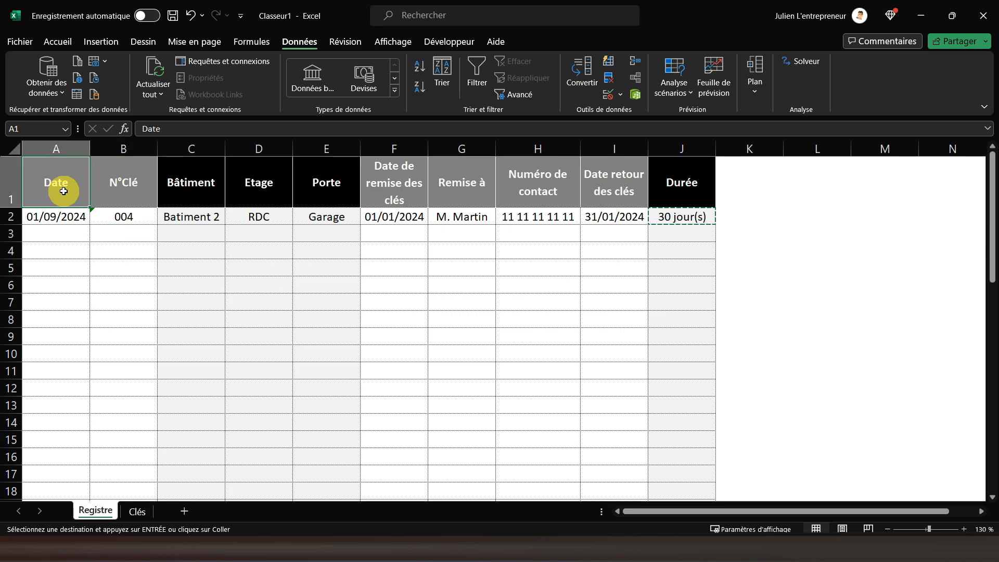